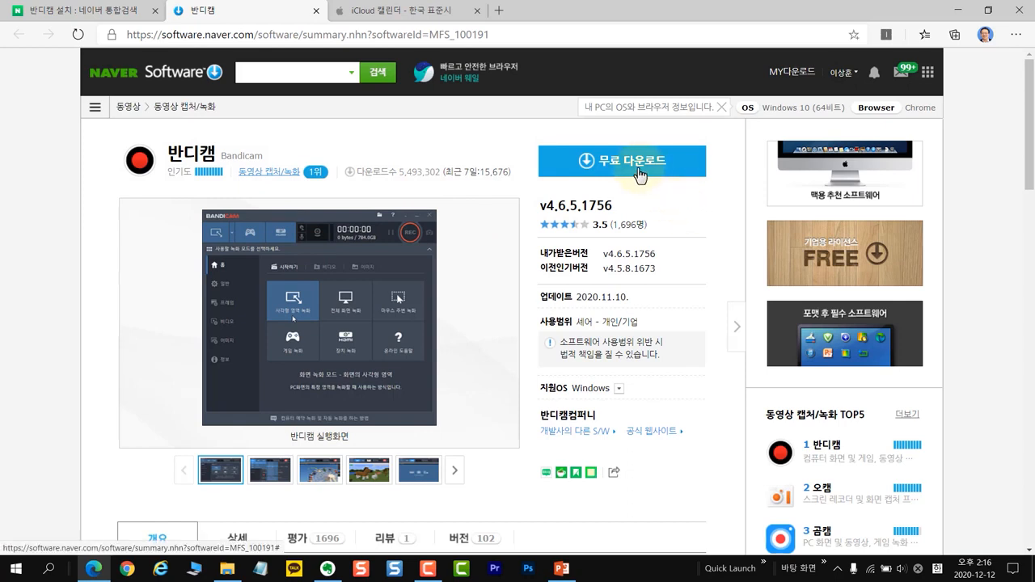
Step: Download the free Bandicam installer and save it as BDCAMSETUP_KOR.EXE in the 다운로드 folder
left_click(639, 175)
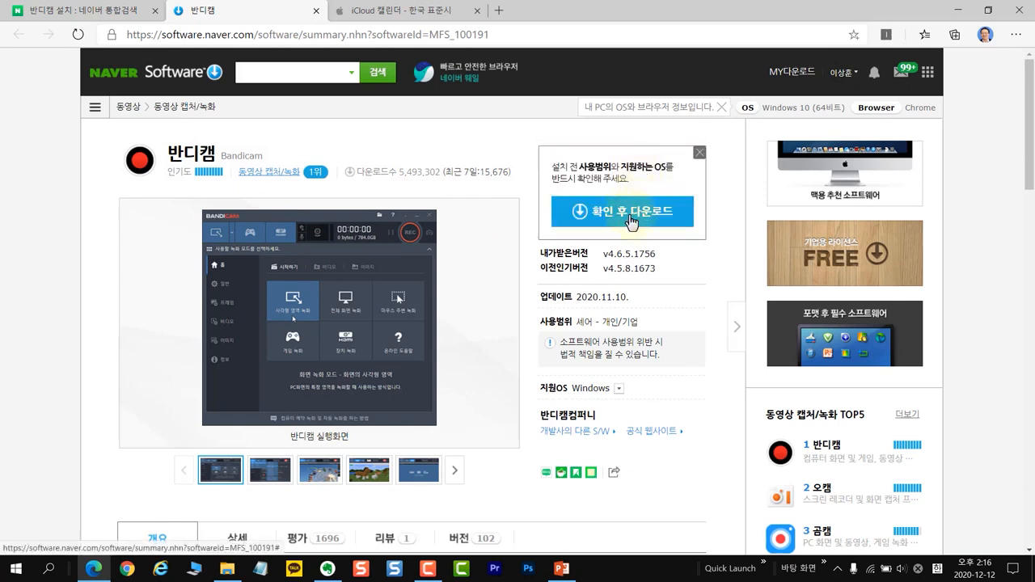
left_click(631, 220)
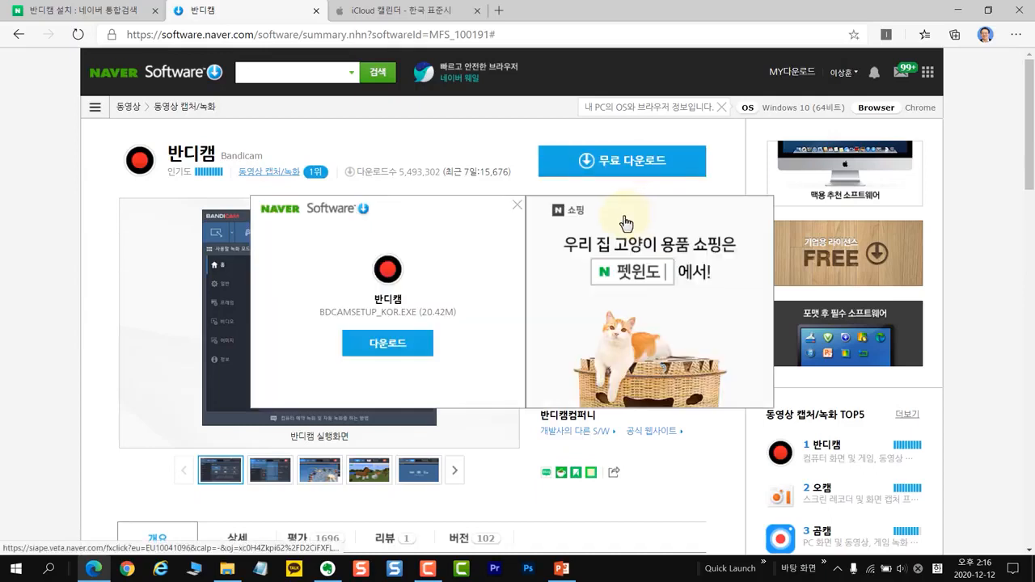
left_click(393, 349)
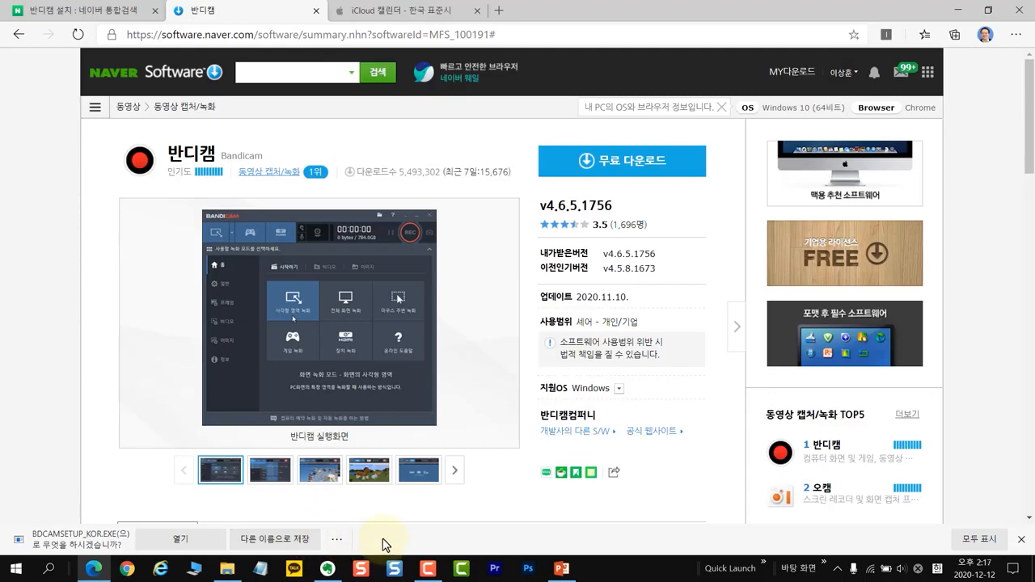
left_click(307, 539)
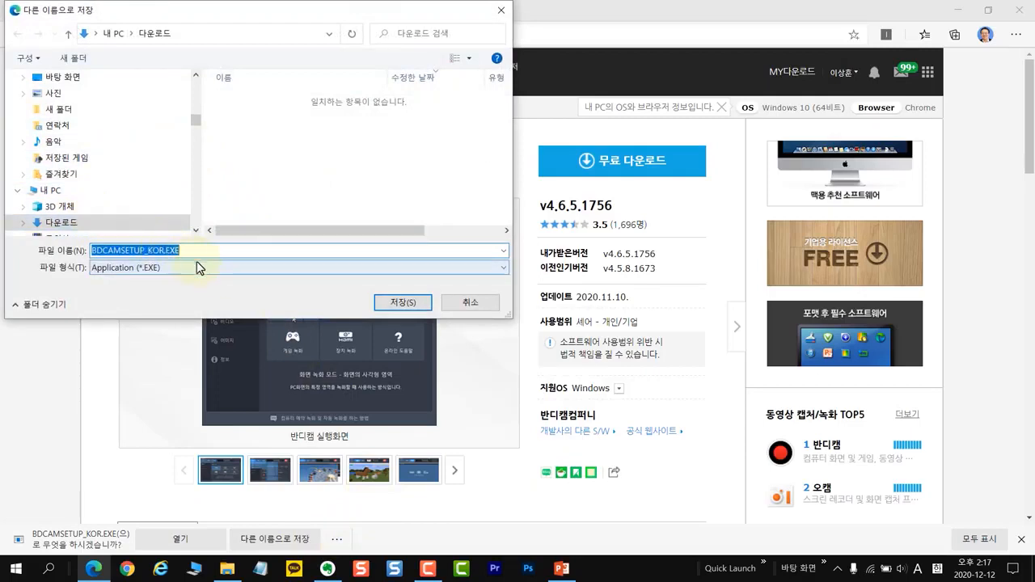
left_click(404, 304)
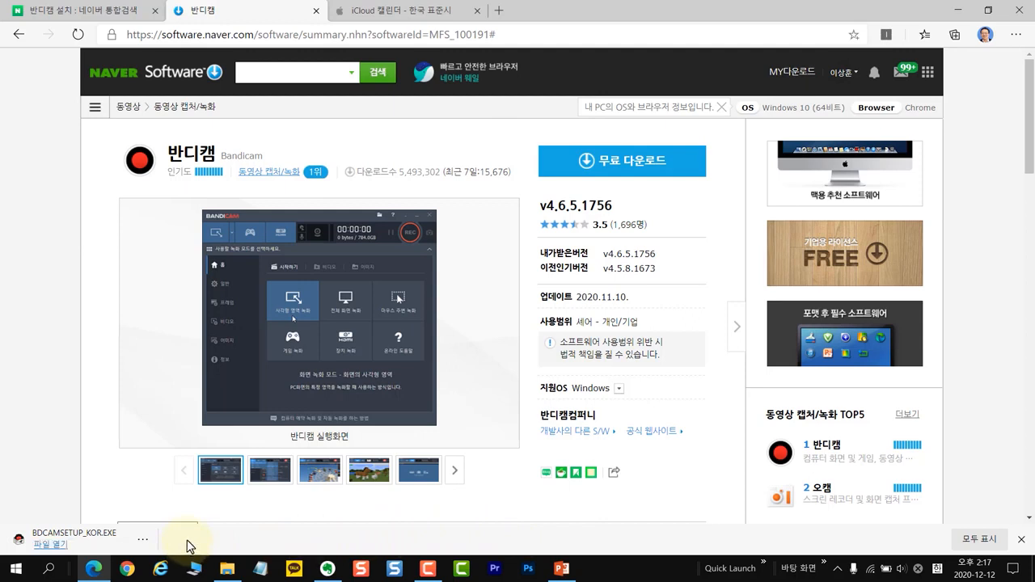
Step: Show the downloaded BDCAMSETUP_KOR.EXE in its folder and launch the installer
left_click(143, 540)
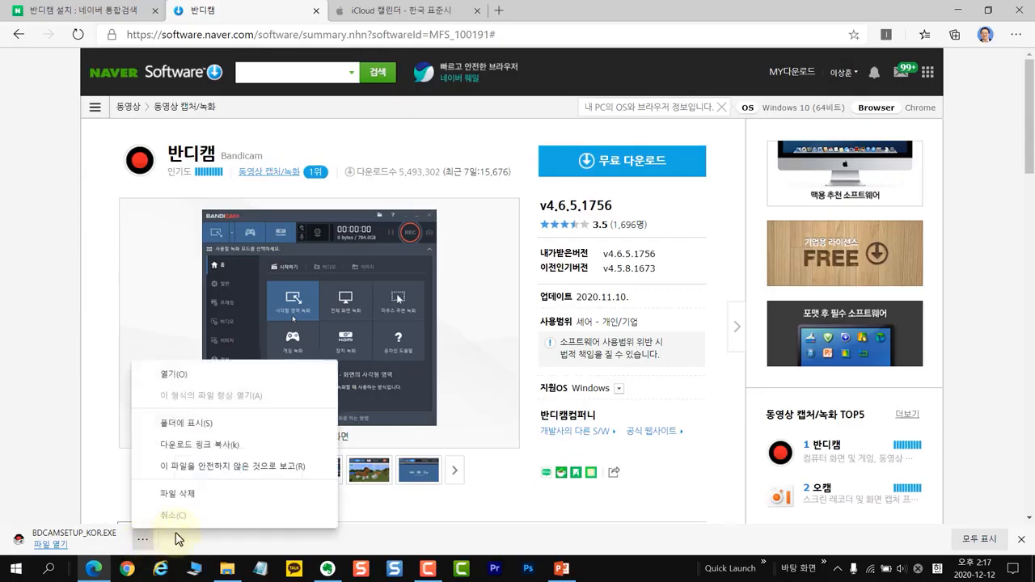
left_click(213, 425)
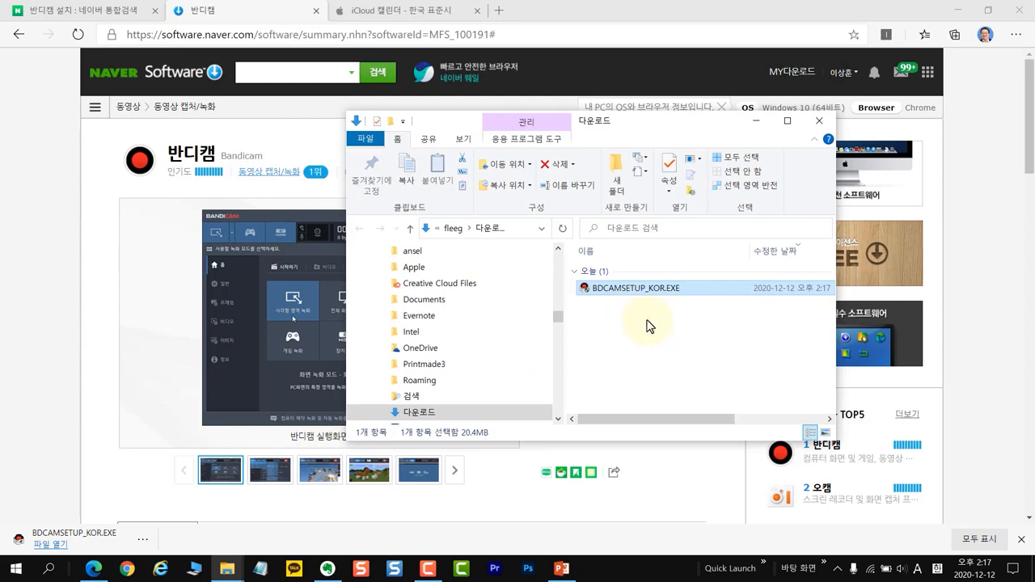
double_click(615, 289)
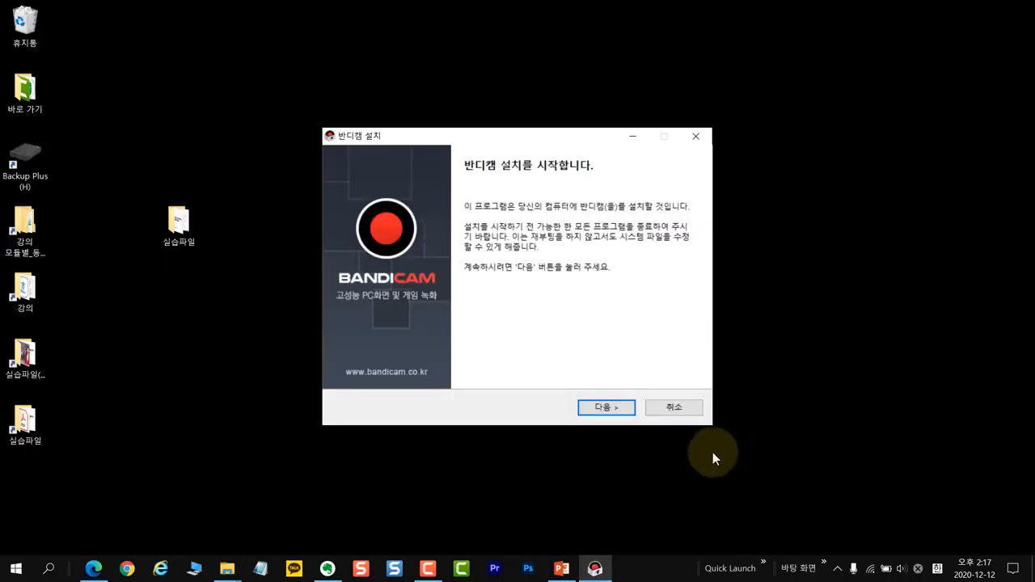
Step: Accept the license agreement and install Bandicam with the 기본설치 components in C:\Program Files (x86)\Bandicam
left_click(621, 412)
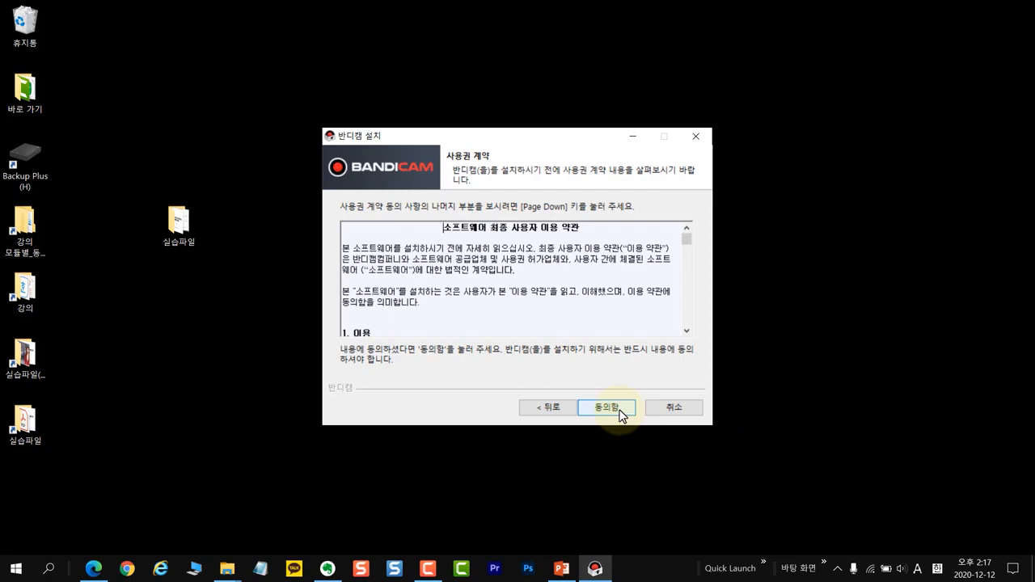
left_click(621, 413)
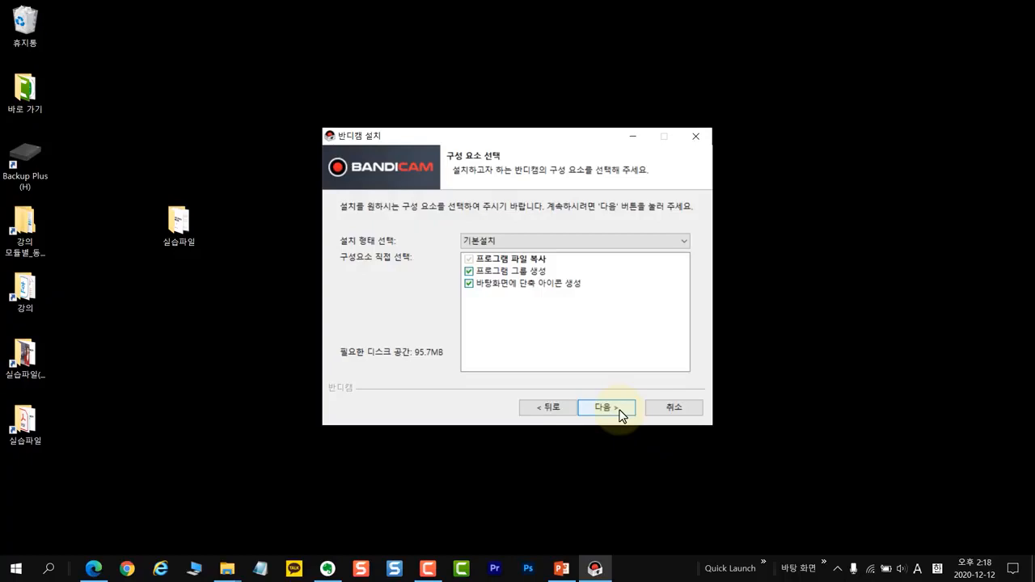
left_click(621, 412)
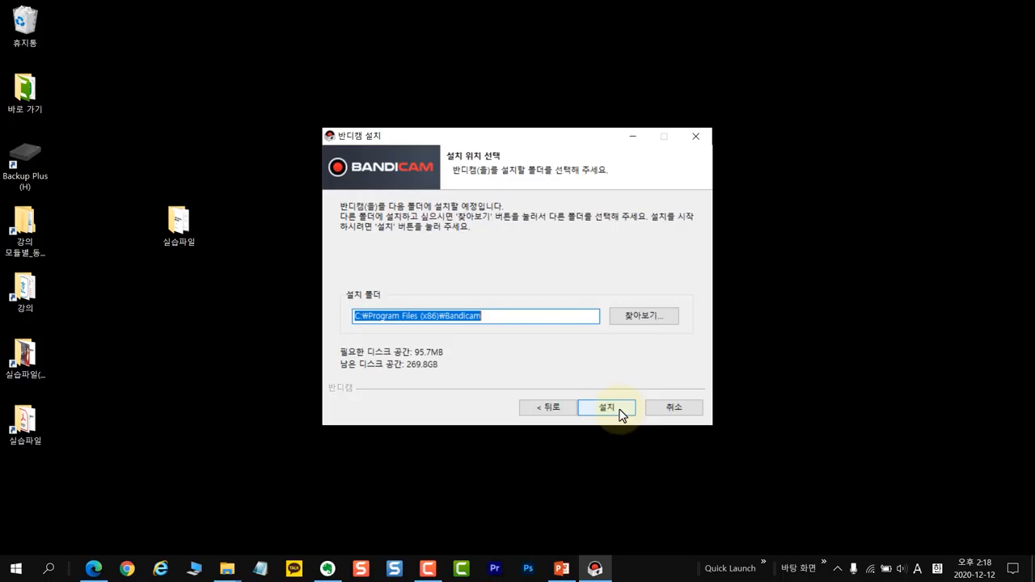
left_click(621, 413)
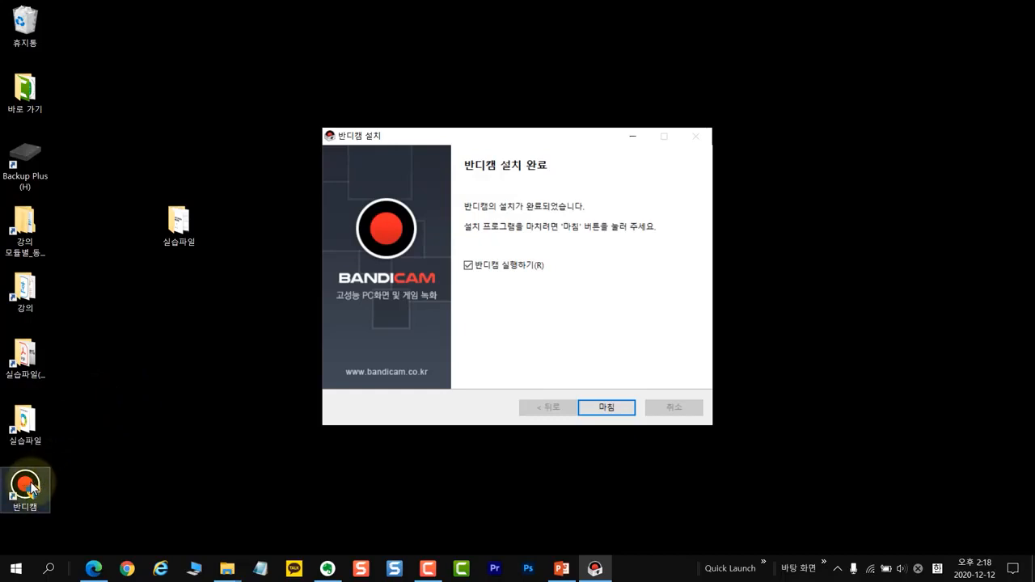
Step: Move the 반디캠 desktop shortcut beside the 실습파일 folder and finish the setup with 반디캠 실행하기 enabled
left_click_drag(25, 485, 137, 219)
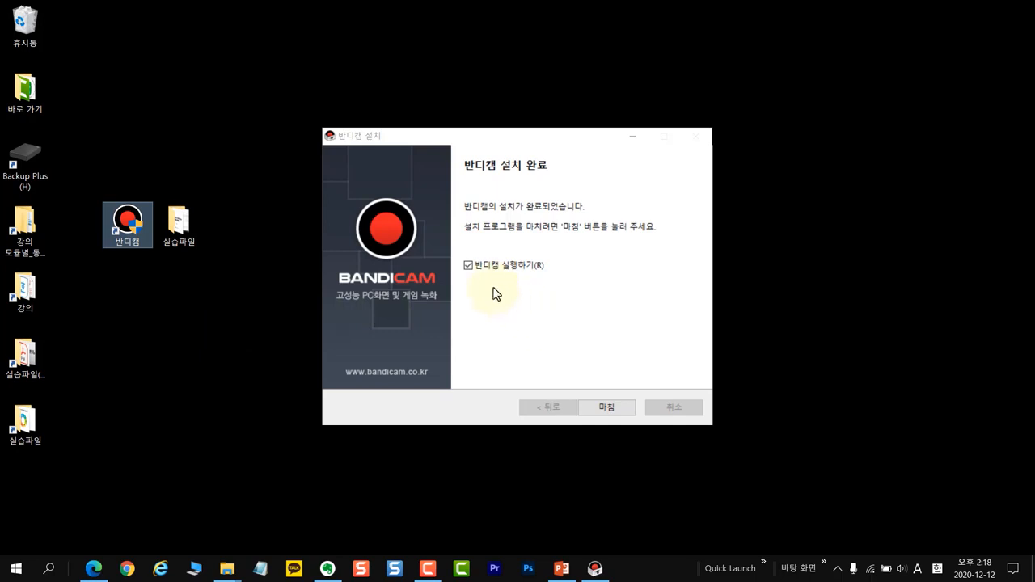
left_click(623, 410)
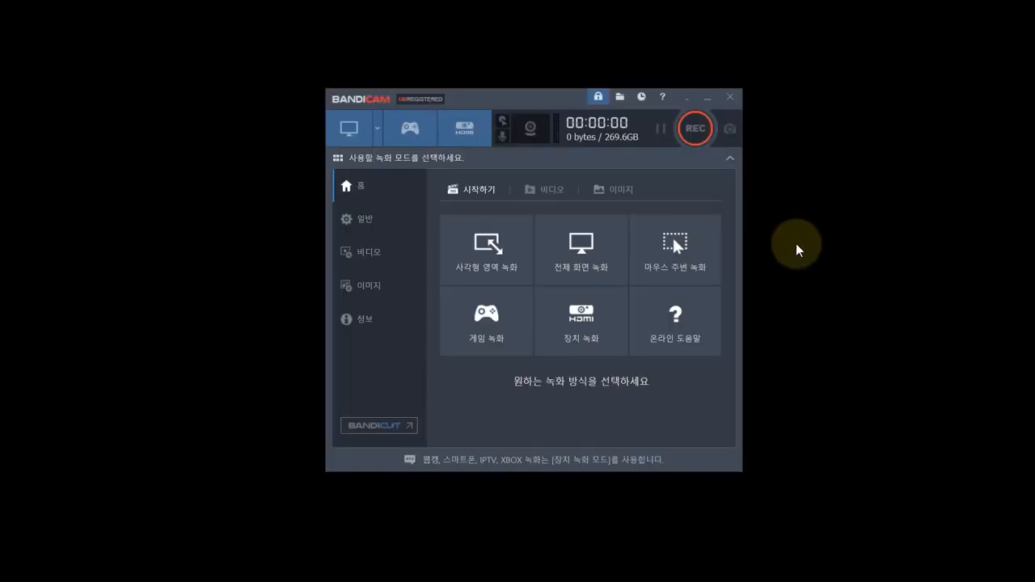
Step: In the recording sound settings, keep 소리 녹음 하기 enabled and choose 마이크(Realtek(R) Audio) as the microphone
left_click(501, 139)
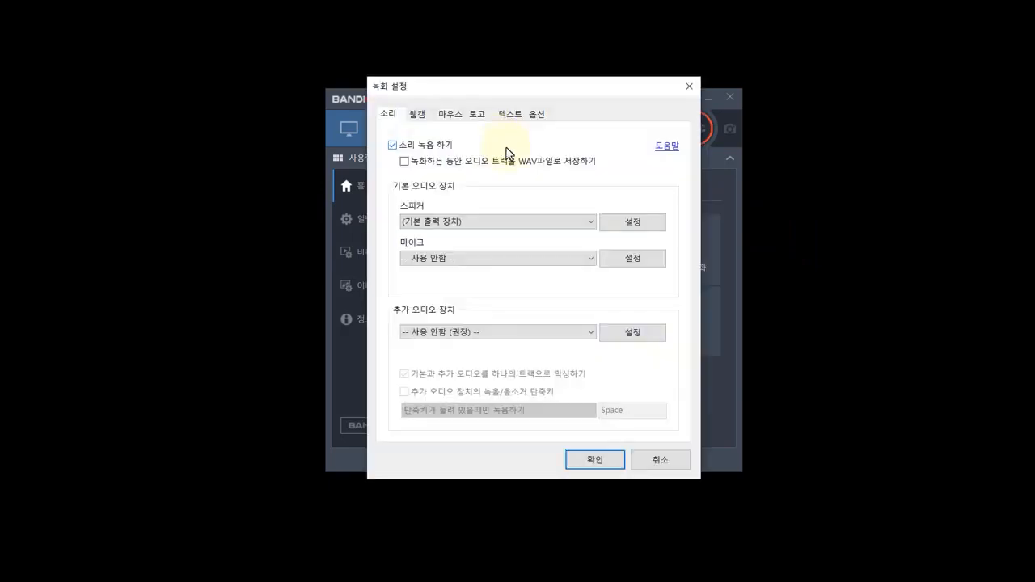
left_click(401, 145)
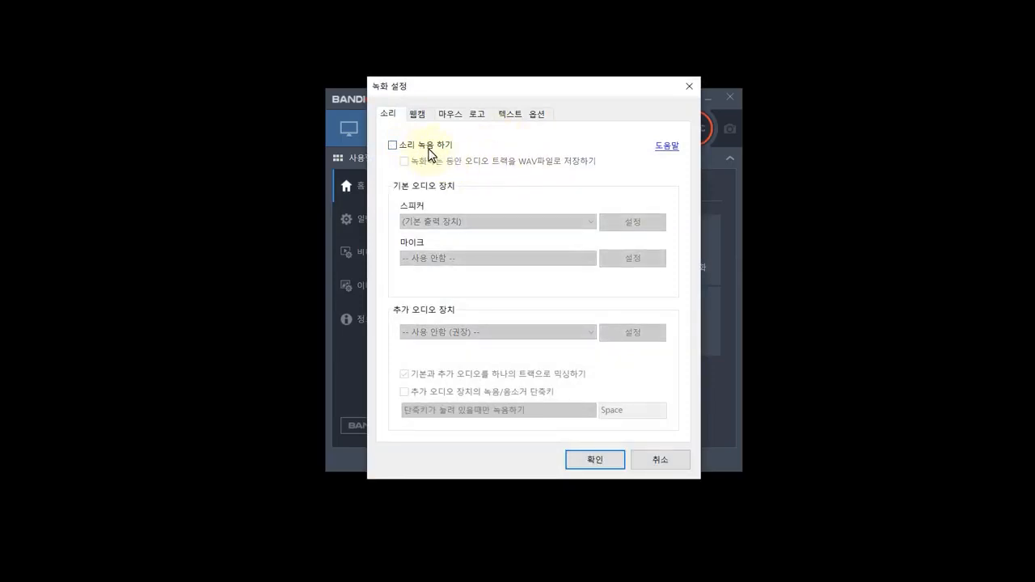
left_click(394, 146)
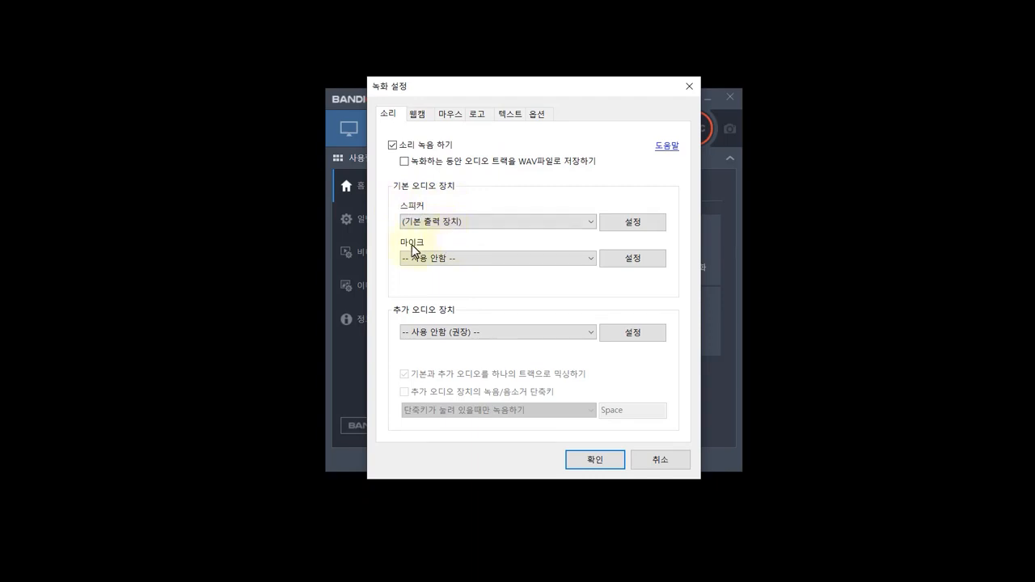
left_click(482, 259)
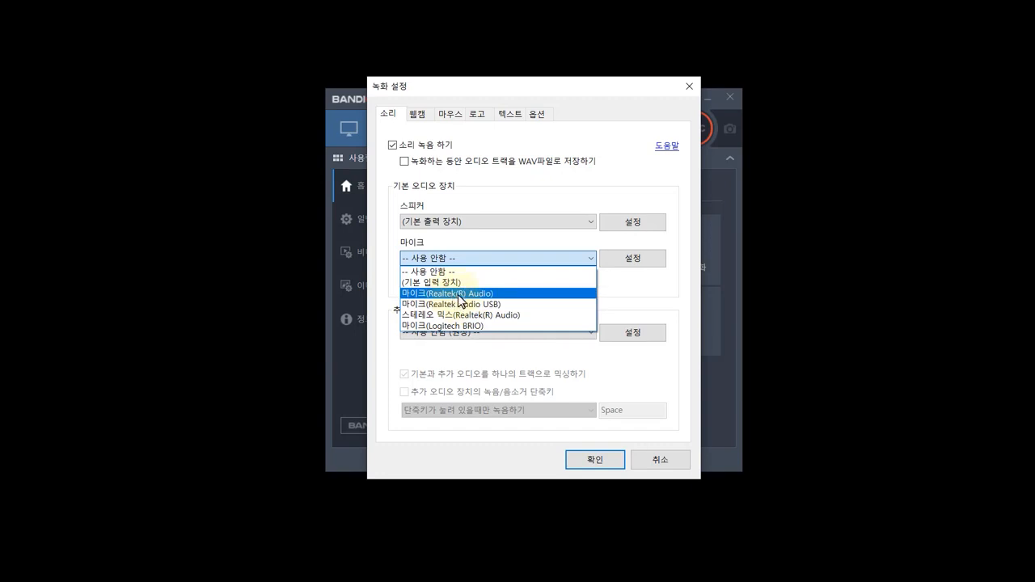
left_click(461, 295)
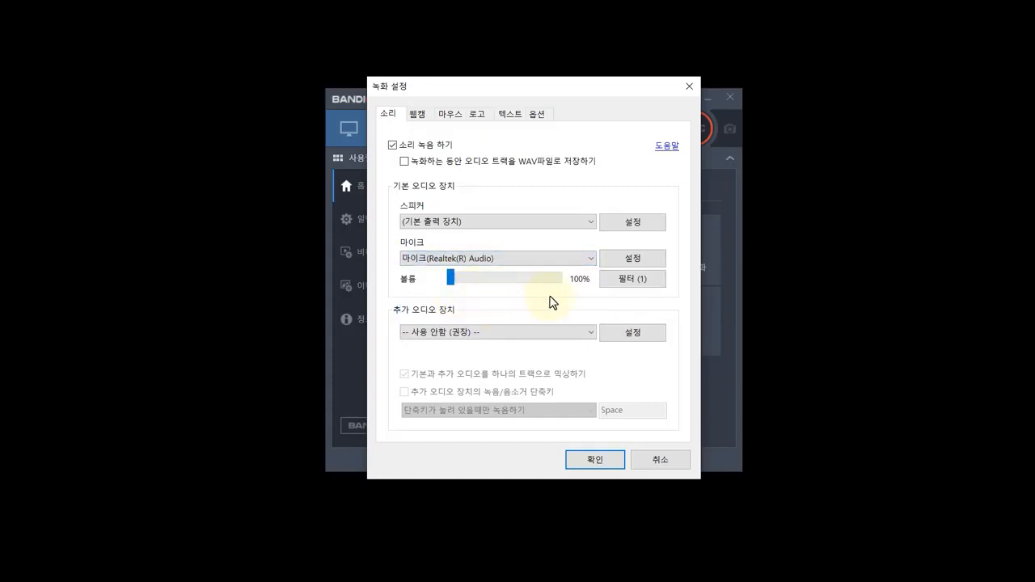
Step: Review the microphone filter's noise suppression (소음 억제) levels and apply the sound settings
left_click(633, 283)
mouse_move(662, 320)
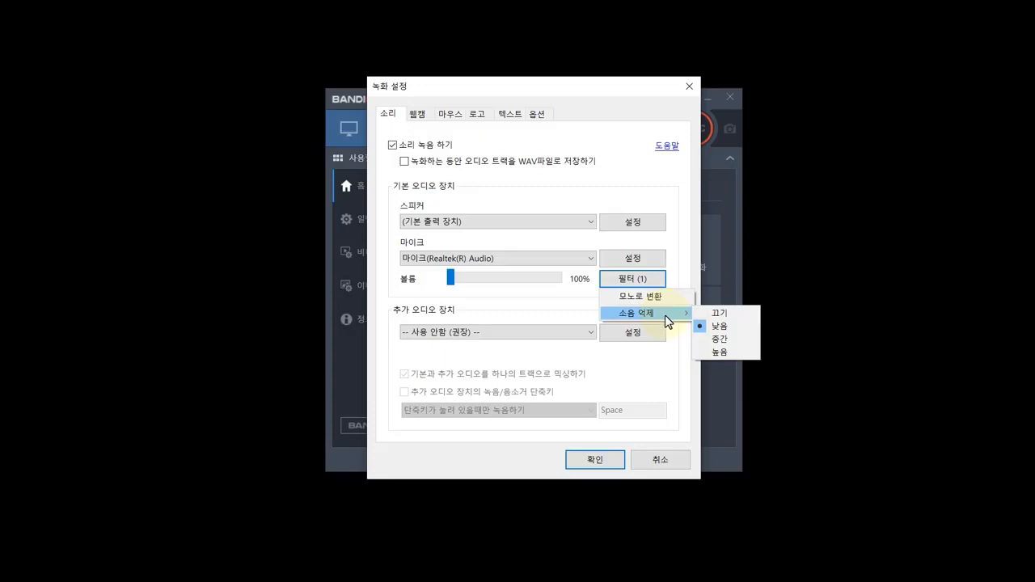
left_click(564, 309)
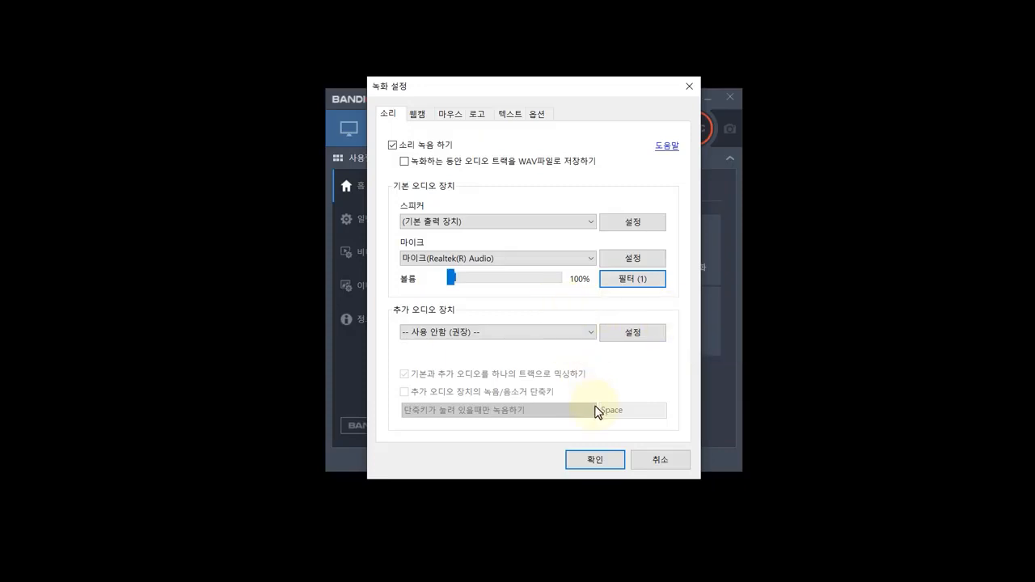
left_click(611, 467)
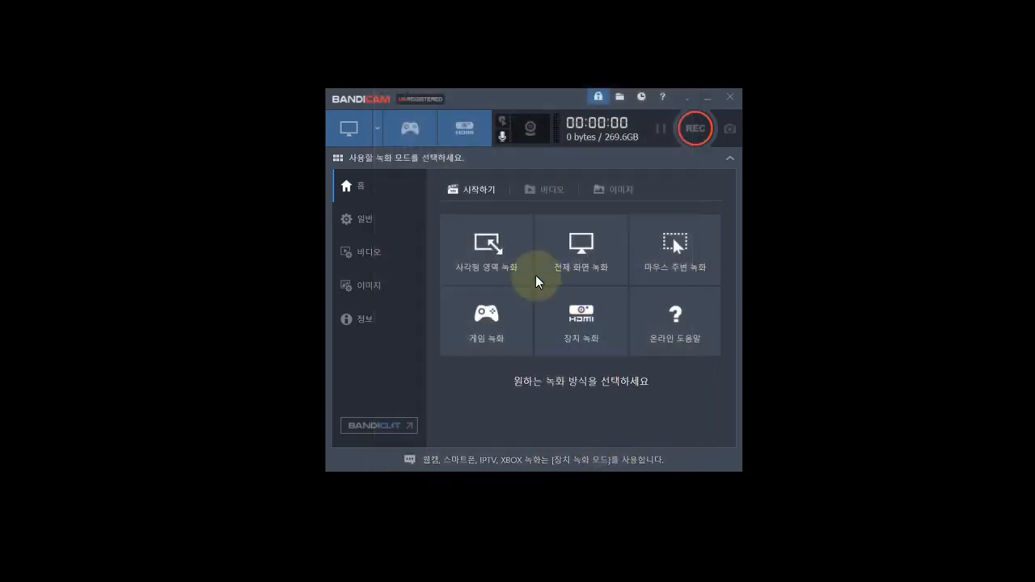
Step: Enable the mouse cursor display and the mouse highlight effect without the click effect, and apply the mouse settings
left_click(503, 127)
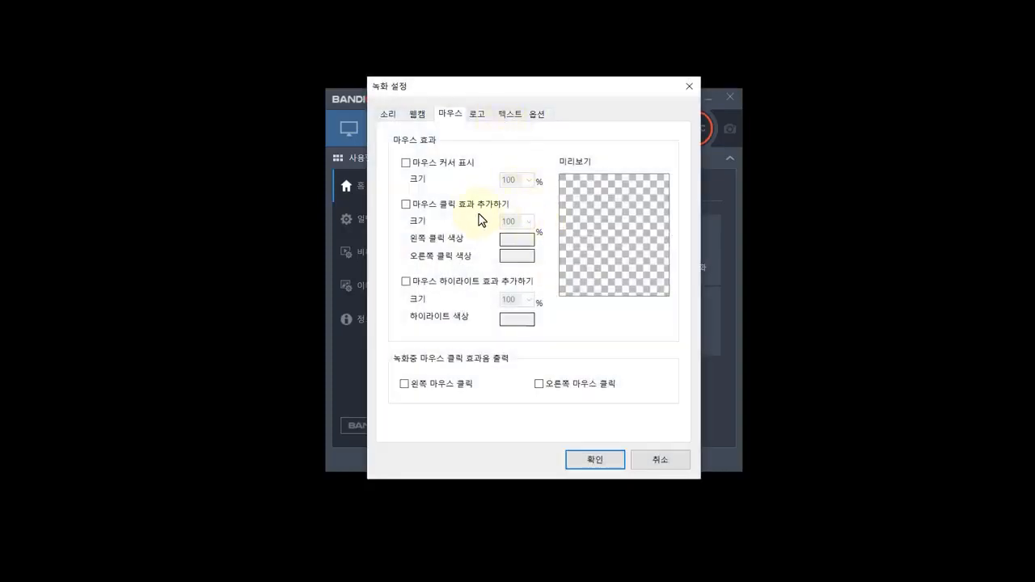
left_click(407, 165)
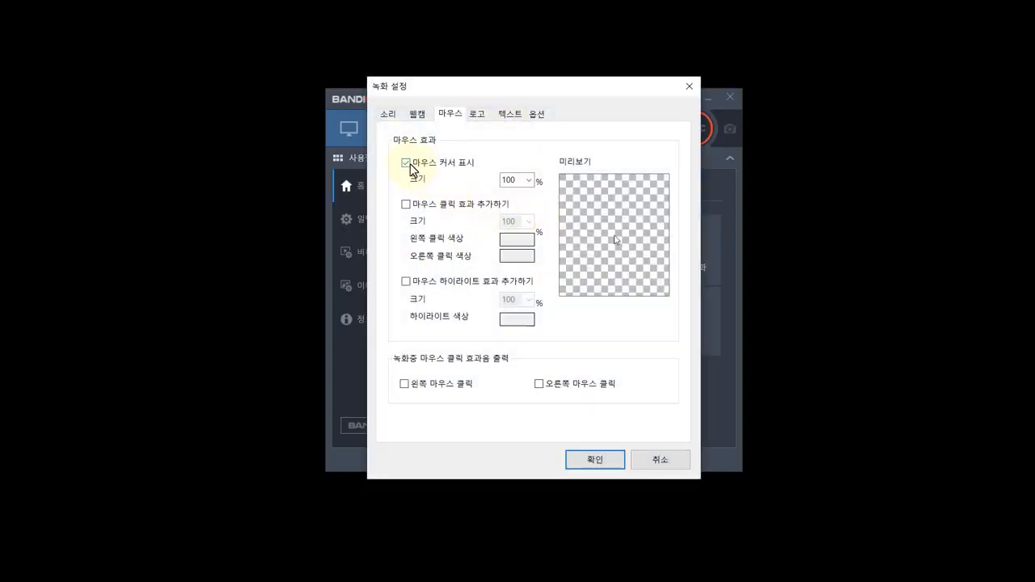
left_click(406, 206)
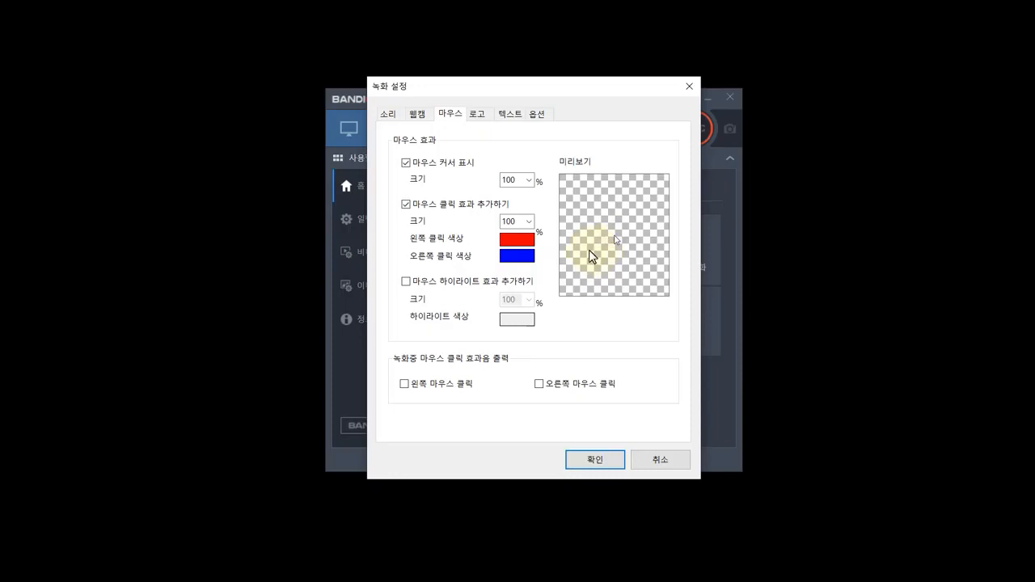
left_click(407, 206)
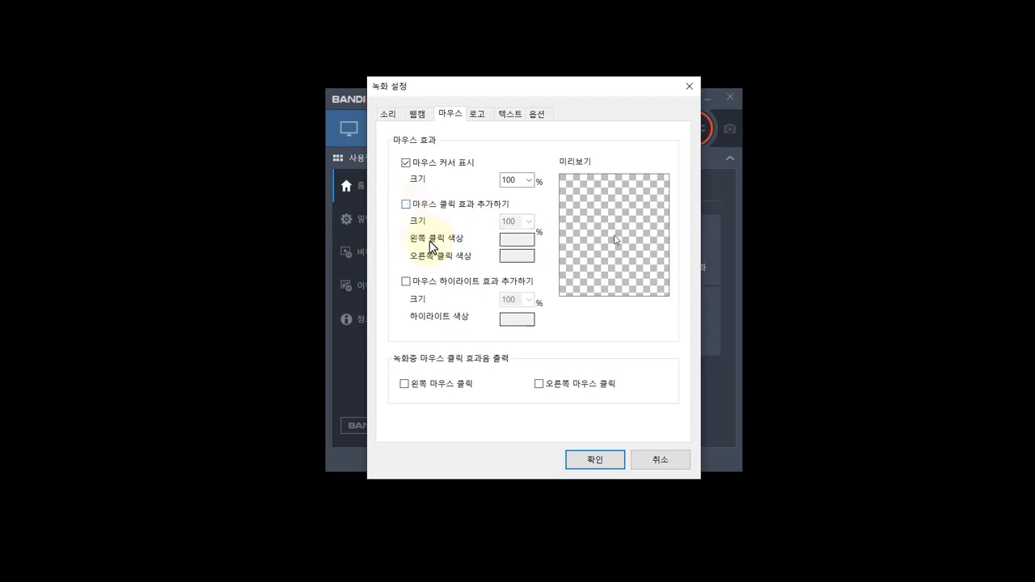
left_click(406, 283)
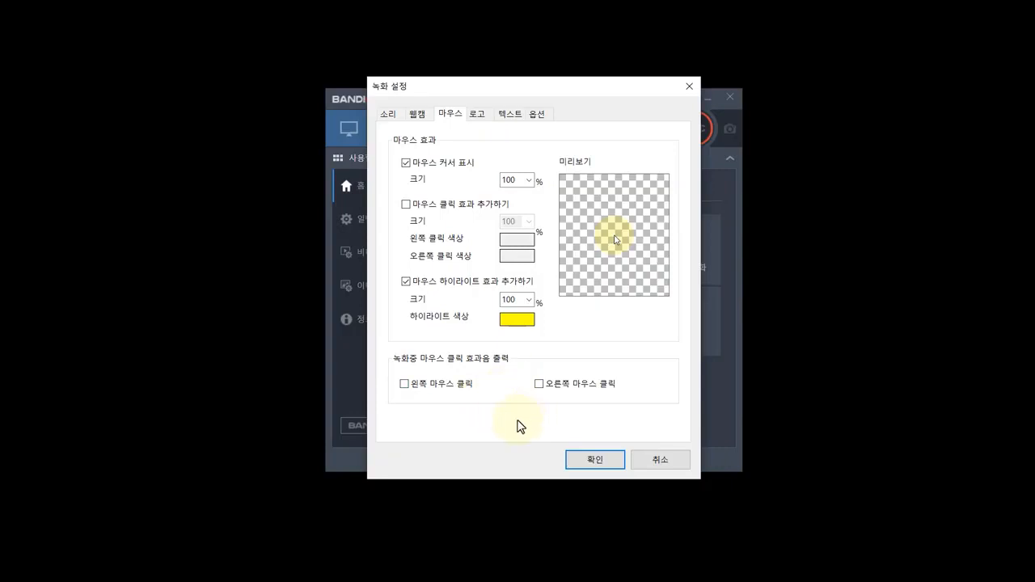
left_click(607, 465)
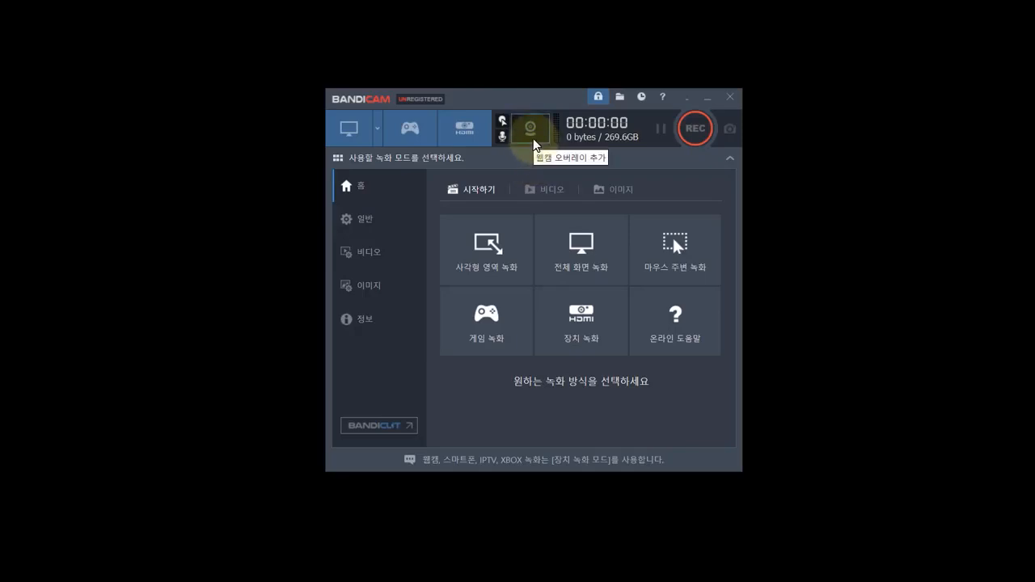
Step: Enable the webcam overlay (웹캠 오버레이 추가) and choose HD Webcam as the webcam device
left_click(531, 134)
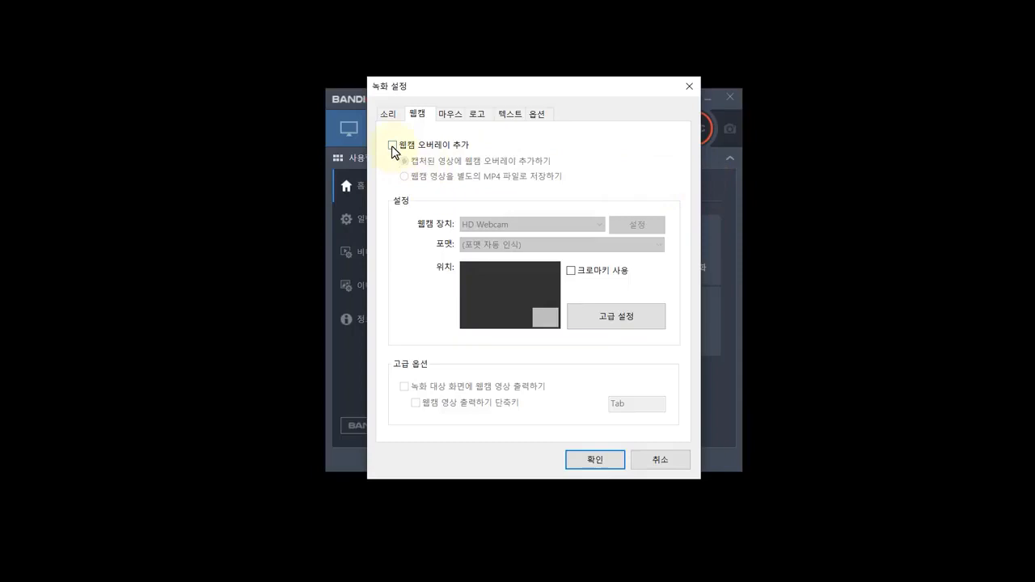
left_click(393, 147)
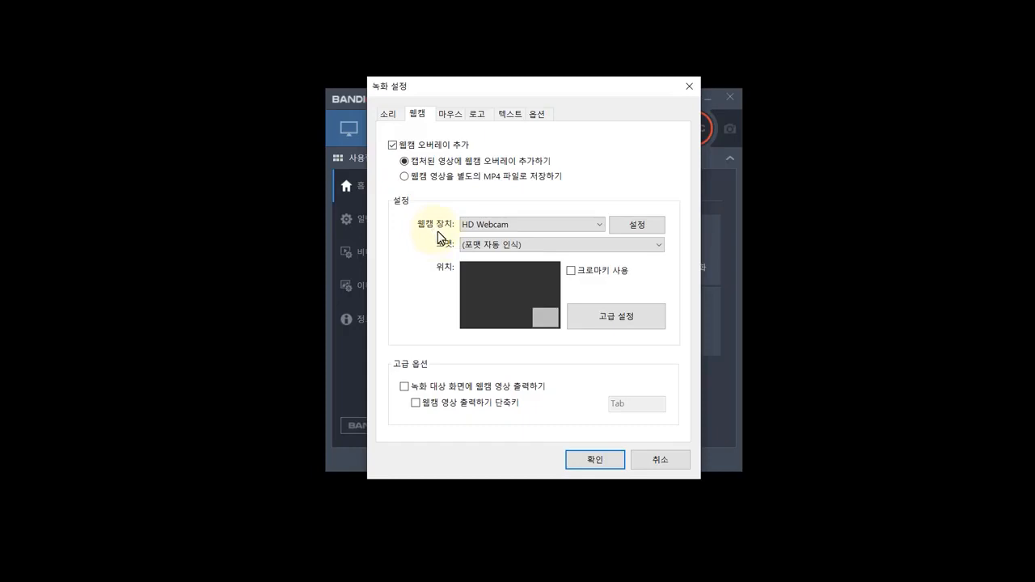
left_click(588, 226)
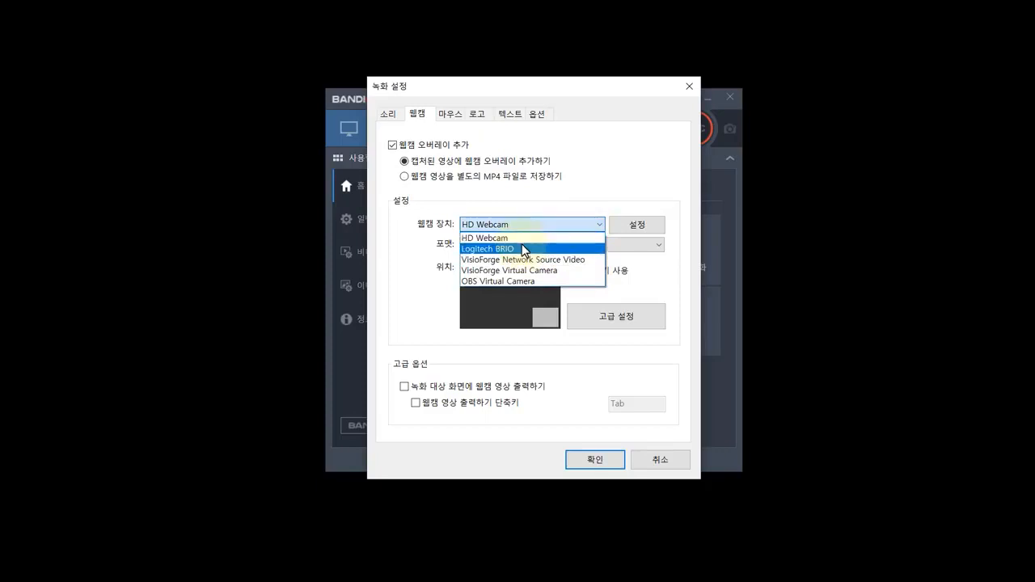
left_click(502, 239)
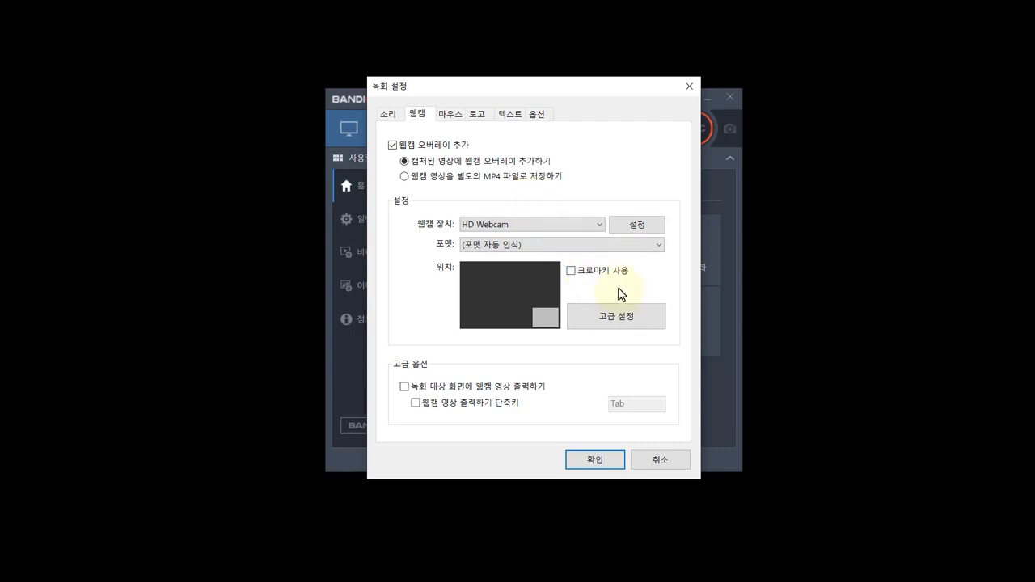
Step: Enable the webcam chroma key (크로마키 사용) with a green key colour and set its similarity (유사도) to 12%
left_click(571, 271)
left_click(662, 306)
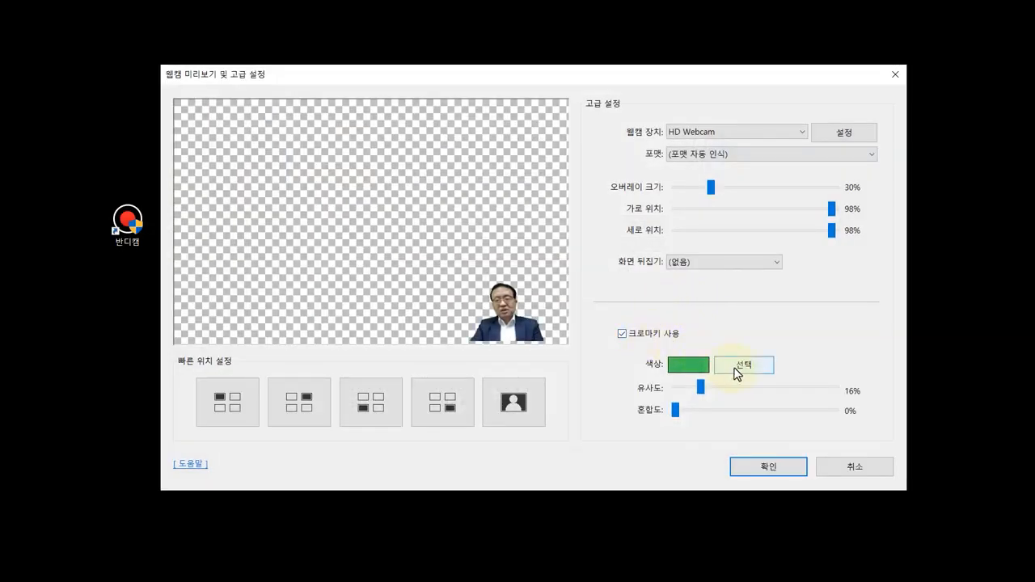
left_click_drag(700, 387, 654, 393)
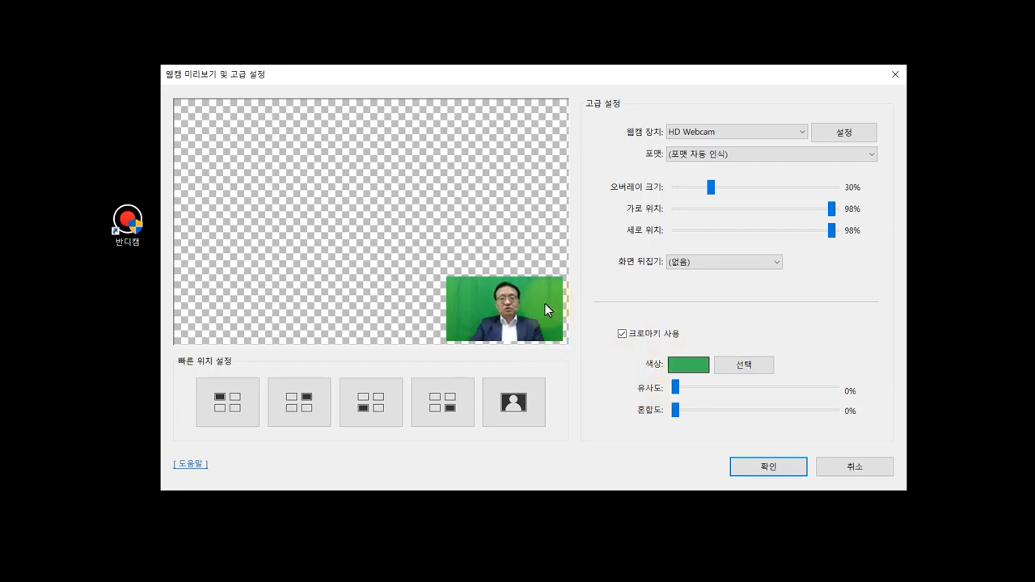
left_click(738, 369)
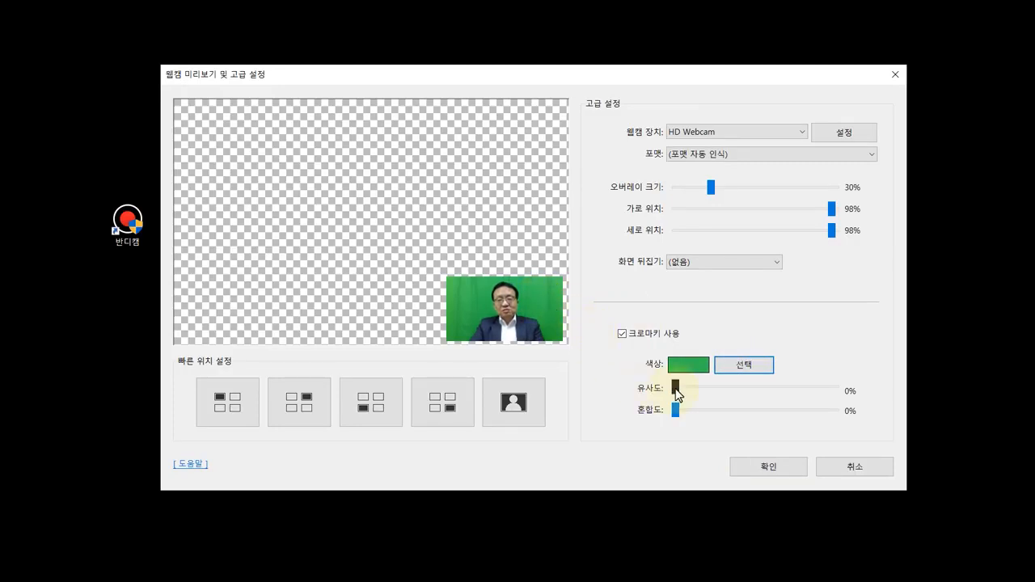
left_click_drag(676, 389, 694, 390)
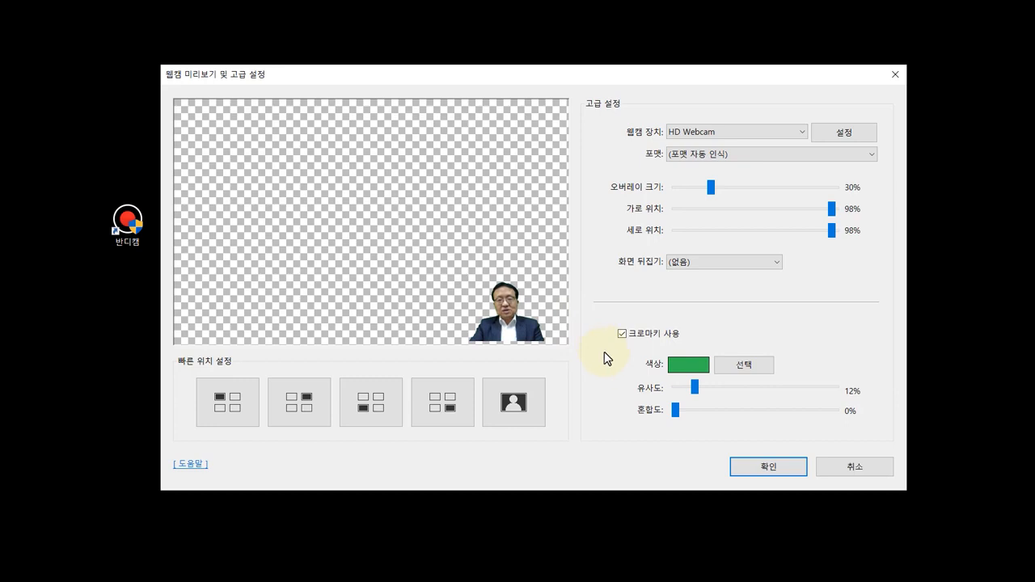
Step: Try each quick webcam position, settle on the lower-right corner of the recording, and apply the webcam settings
left_click(239, 410)
left_click(301, 408)
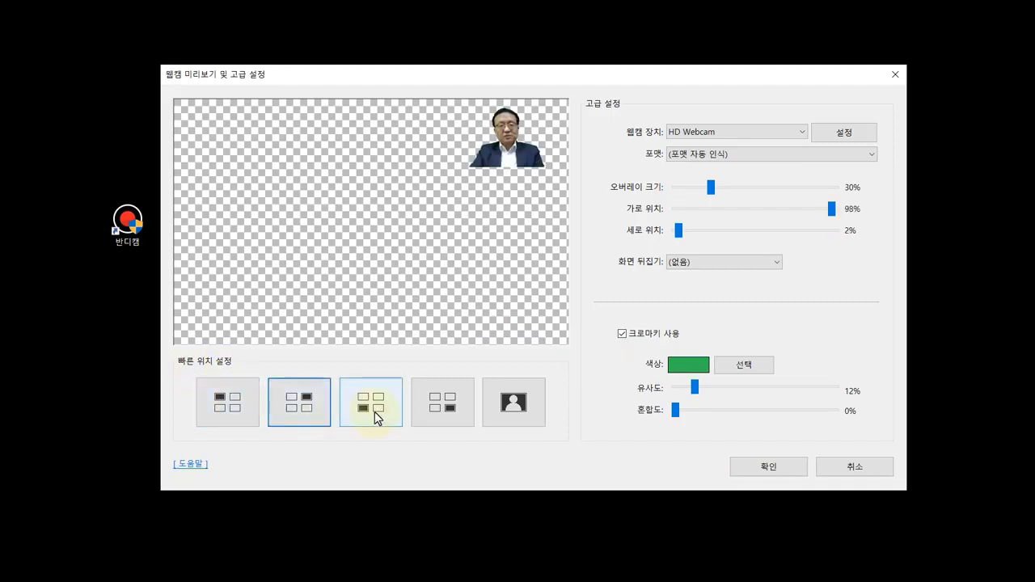
left_click(375, 418)
left_click(443, 411)
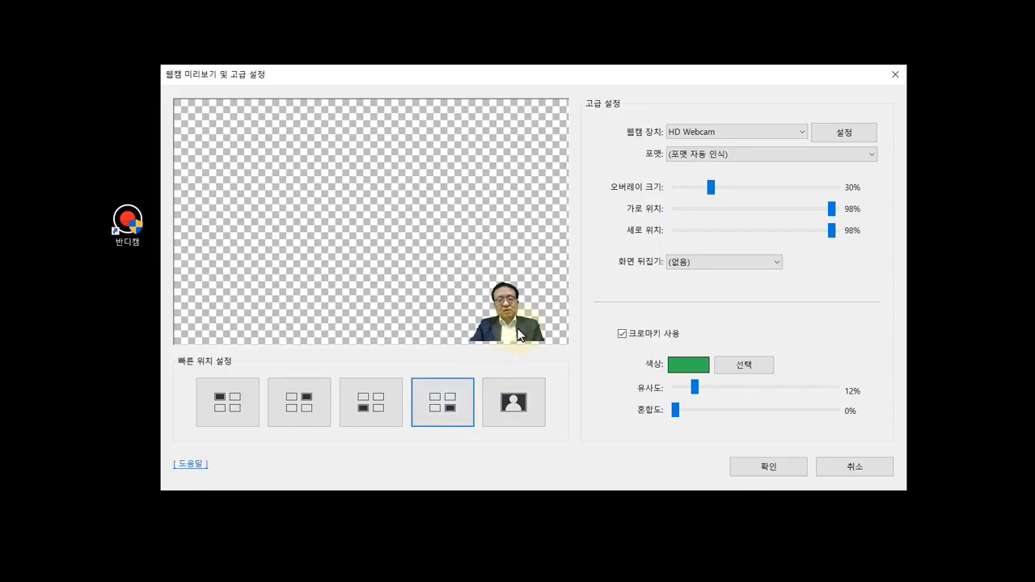
left_click(513, 401)
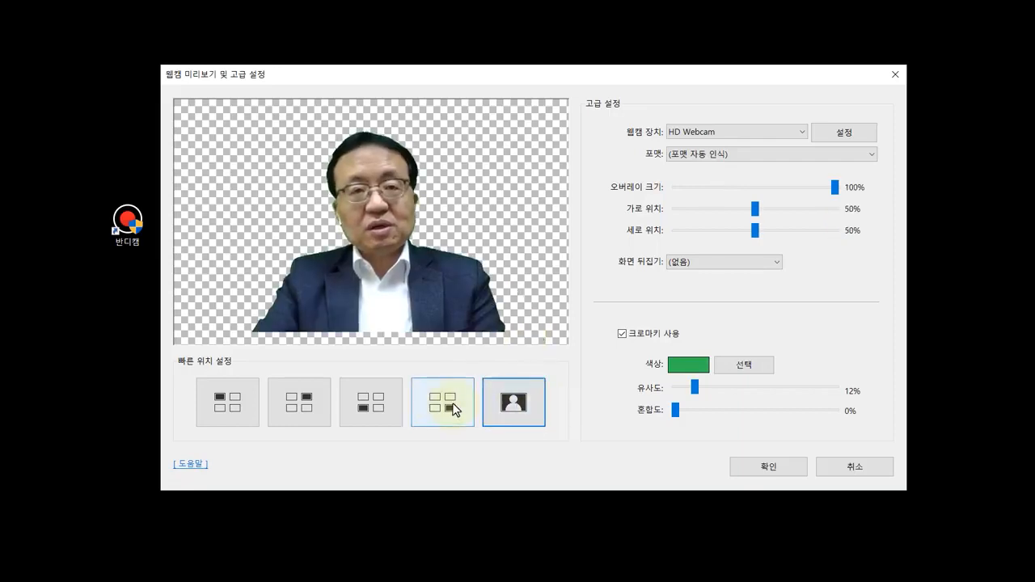
left_click(453, 409)
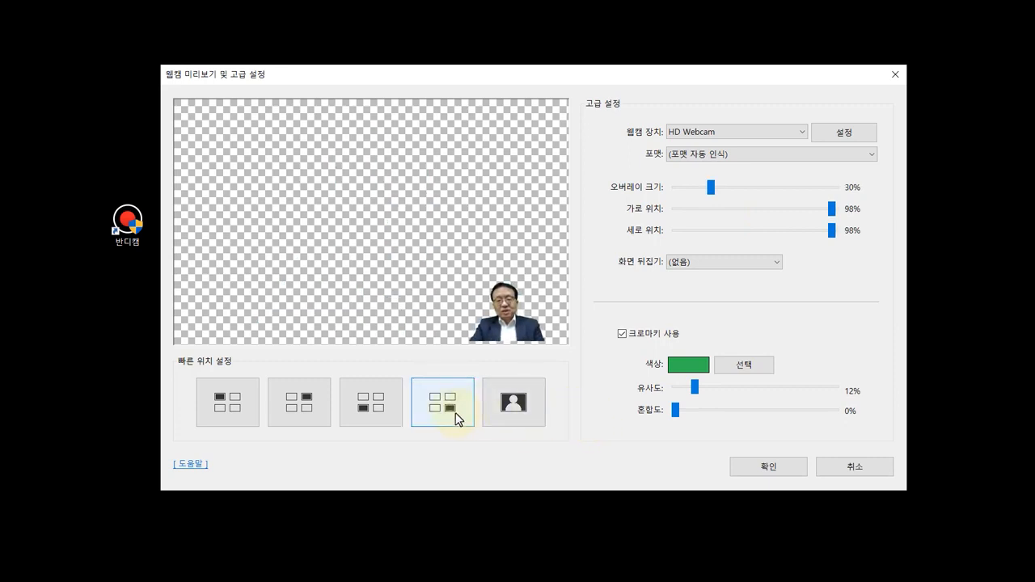
left_click(749, 465)
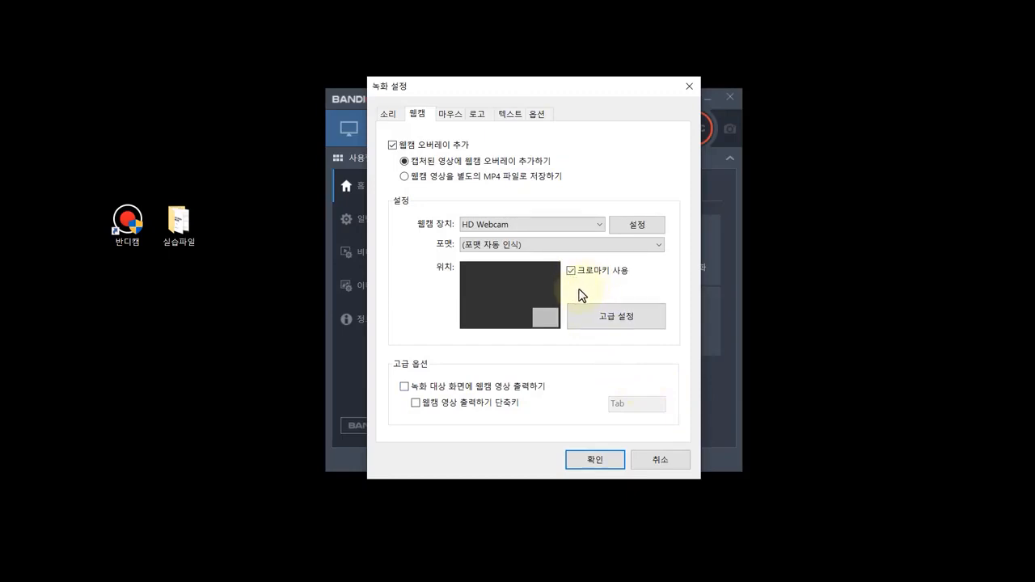
left_click(605, 461)
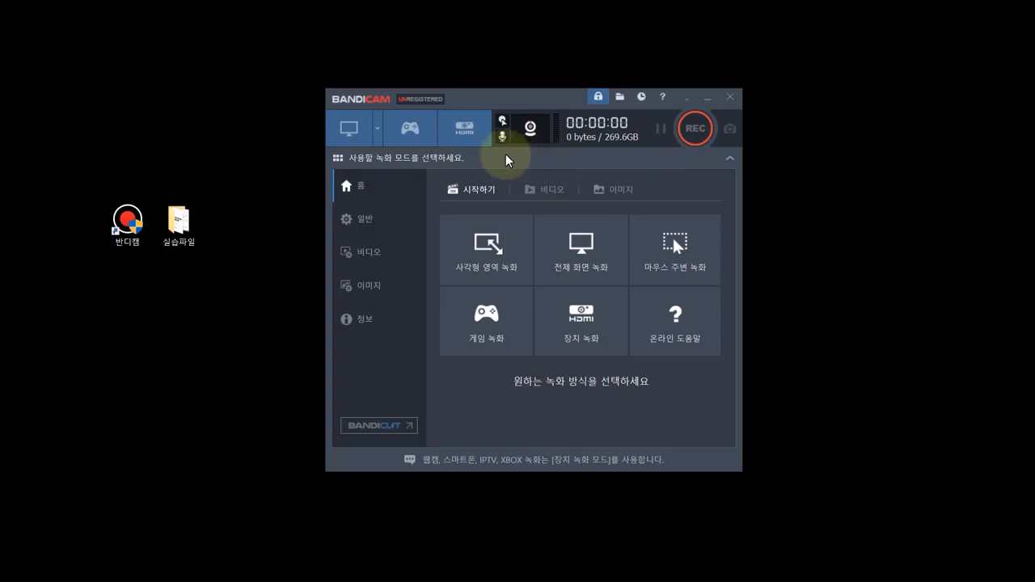
Step: Choose full-screen recording mode (전체 화면 녹화) and set the recording save folder to the desktop (바탕 화면)
left_click(580, 275)
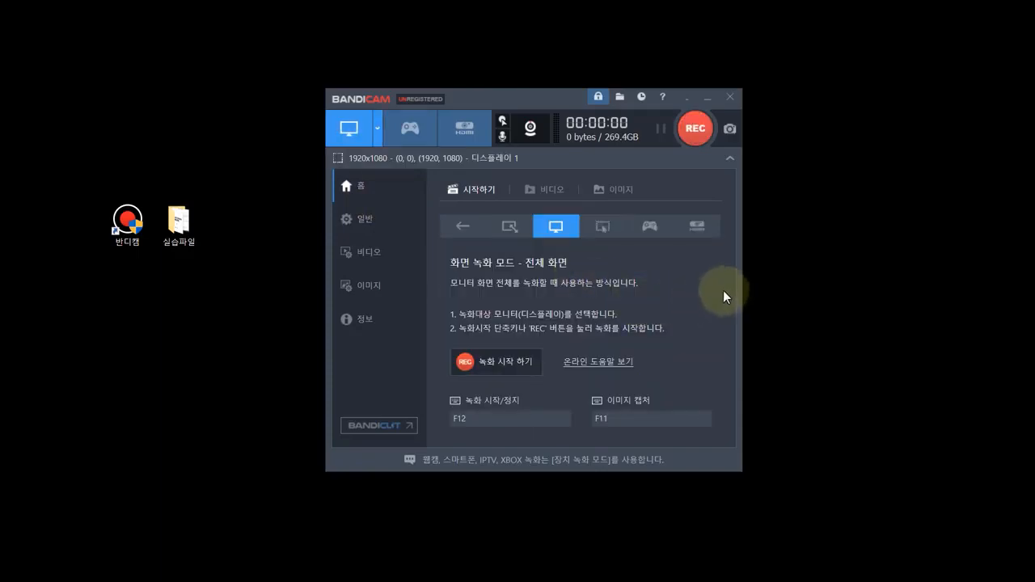
left_click(361, 219)
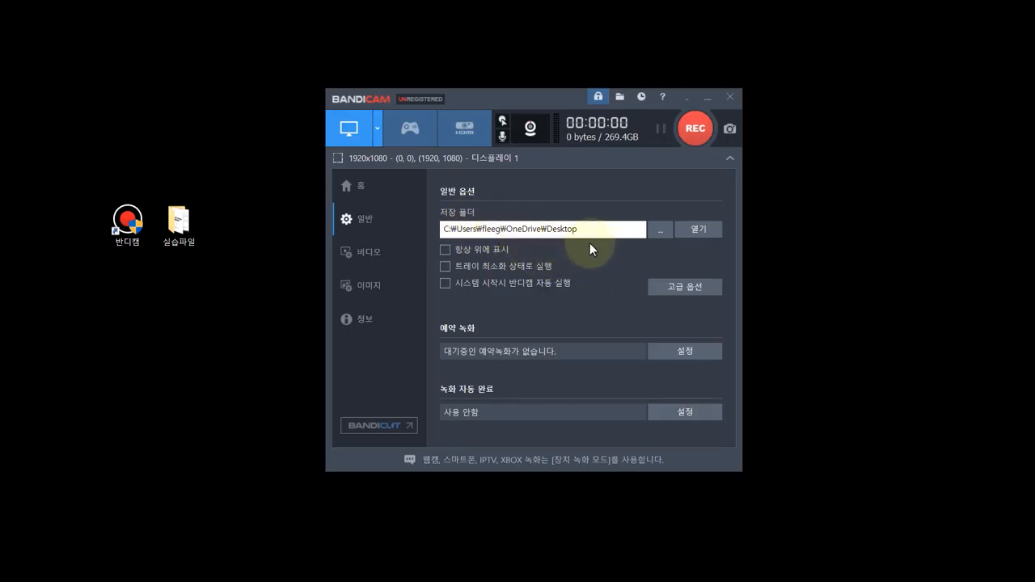
left_click(660, 236)
scroll(496, 232, "down", 2)
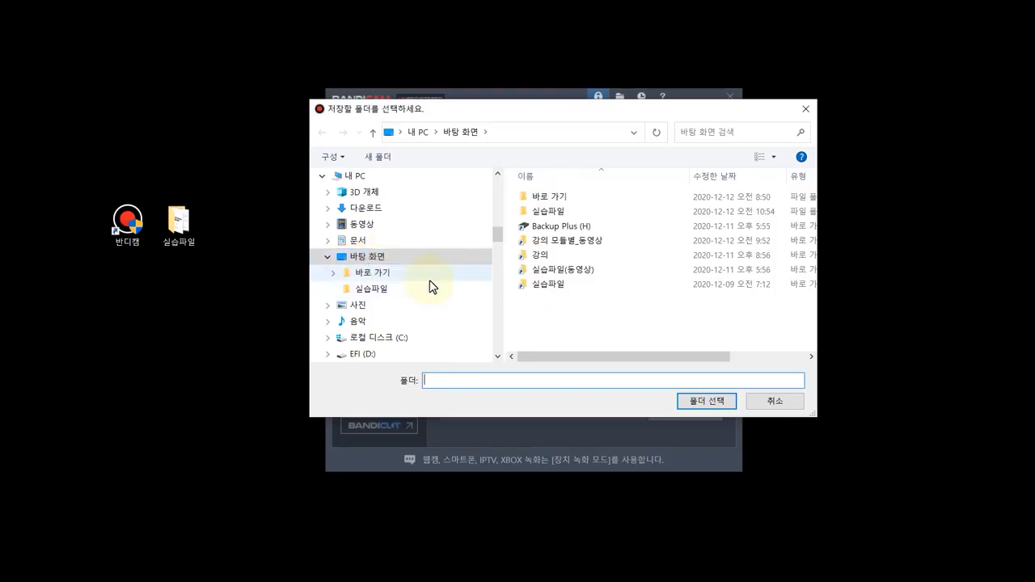
left_click(701, 403)
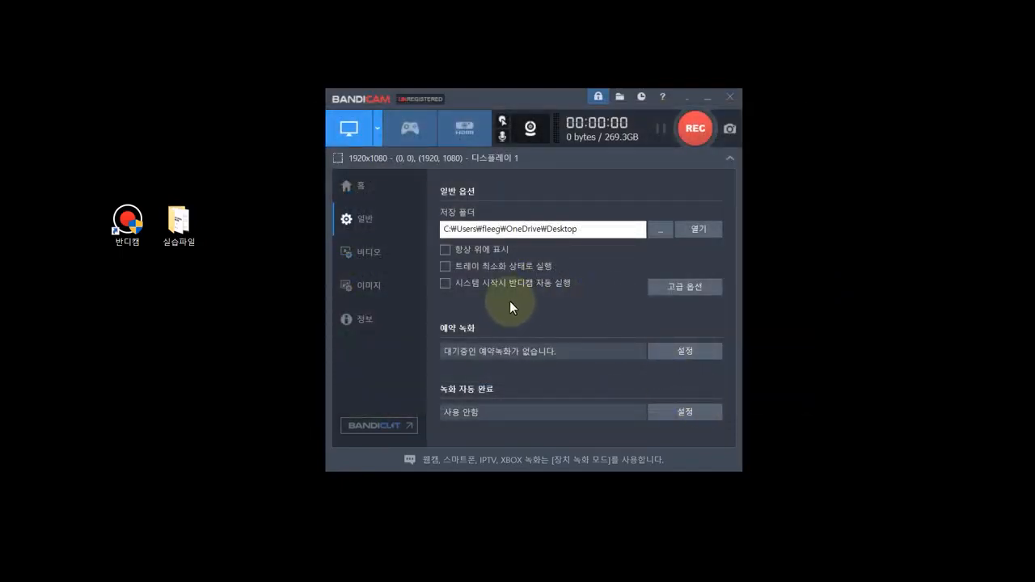
Step: In the video settings, switch the pause shortcut (일시 정지 단축키) off and back on
left_click(367, 256)
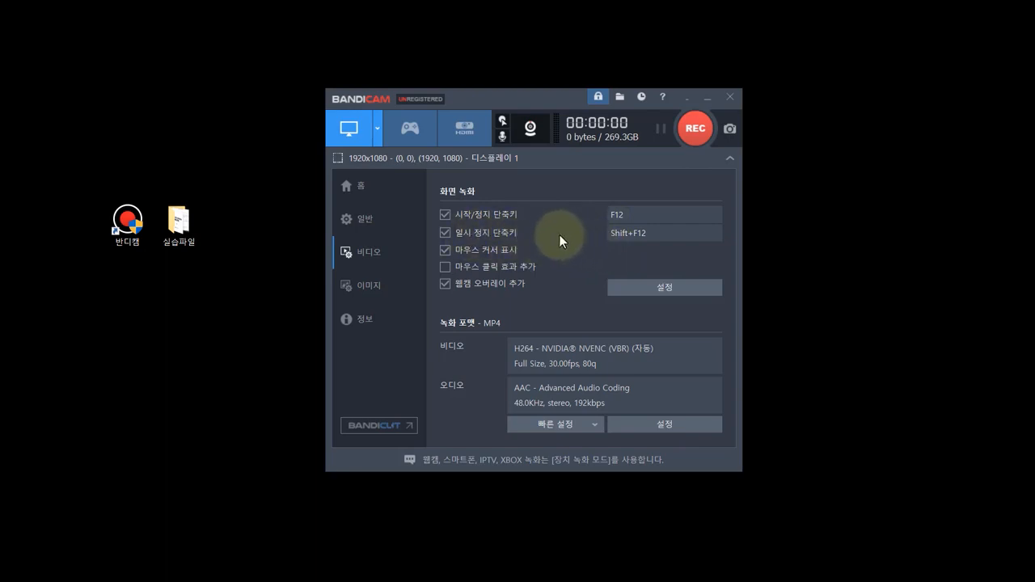
left_click(444, 233)
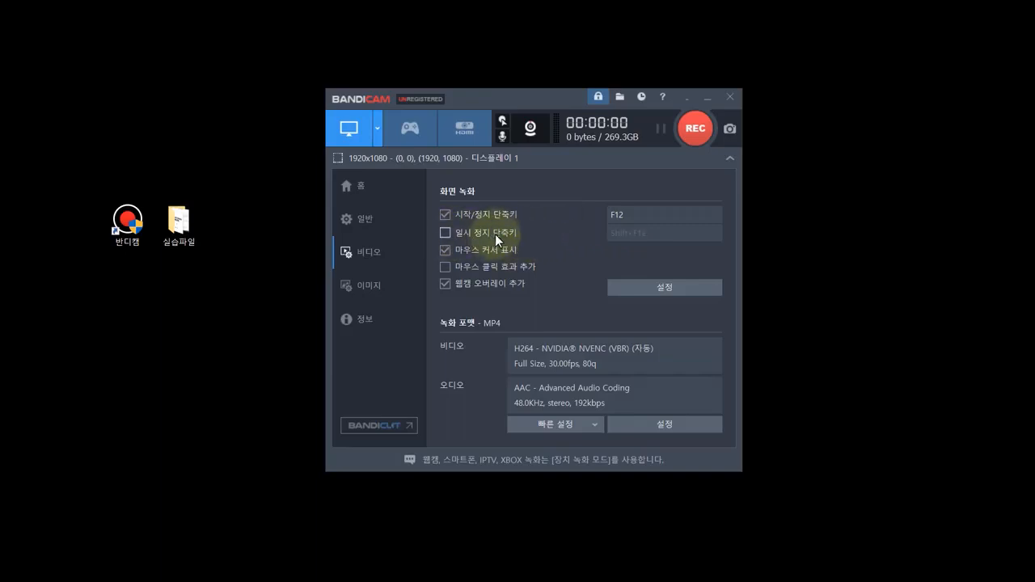
left_click(444, 233)
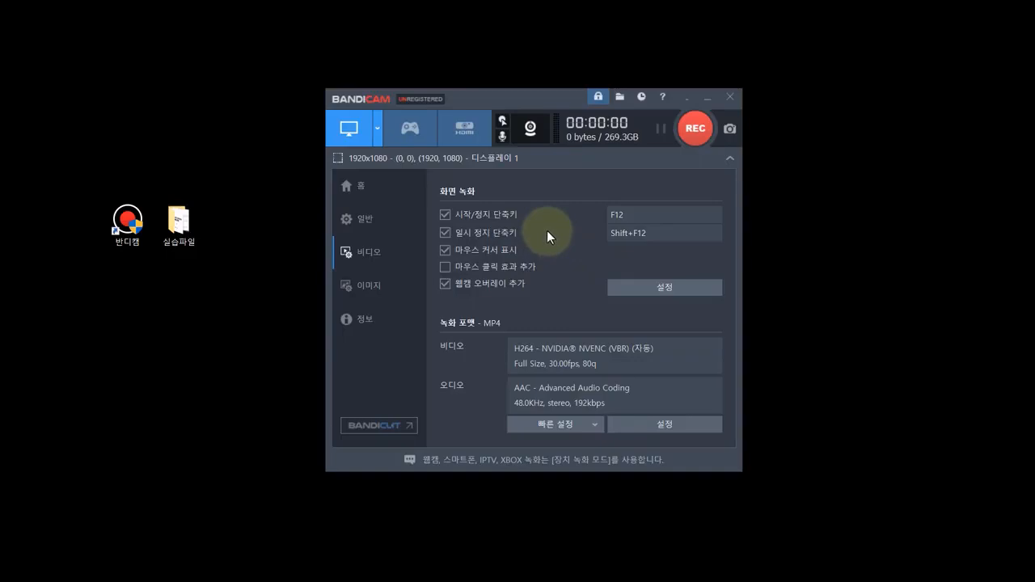
Step: Switch the countdown timer before recording off and back on in the recording options and apply them
left_click(673, 289)
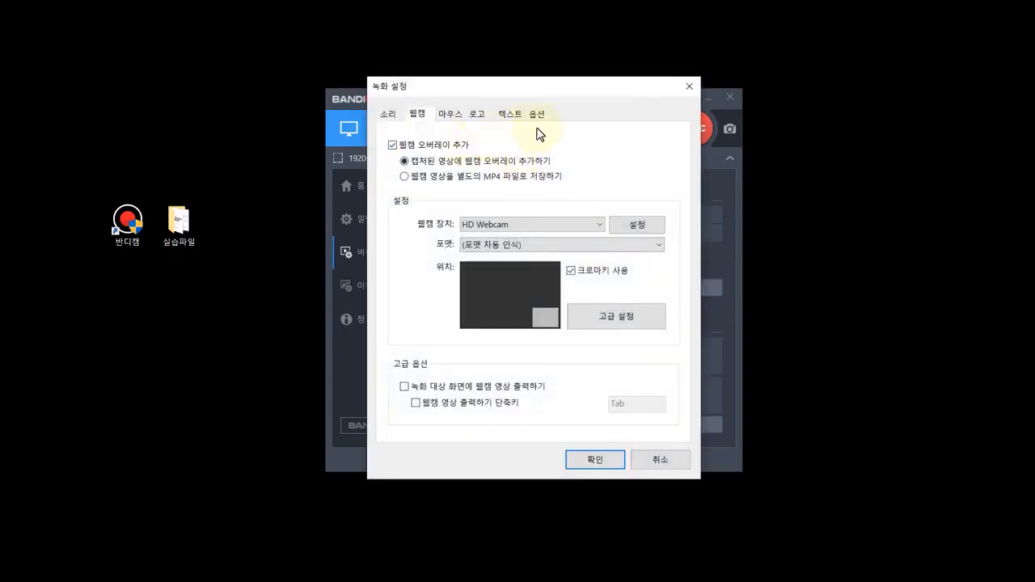
left_click(538, 115)
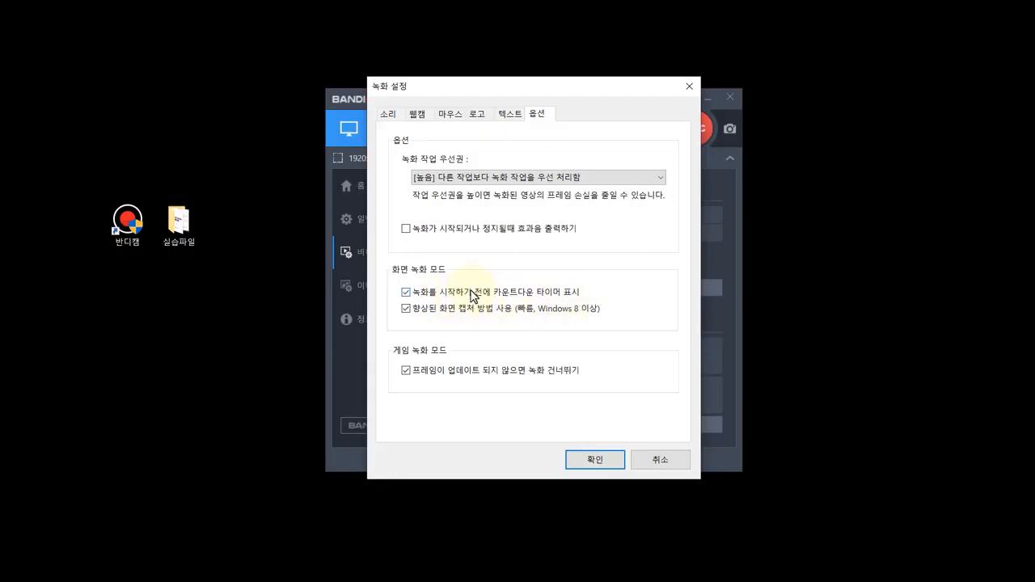
left_click(406, 292)
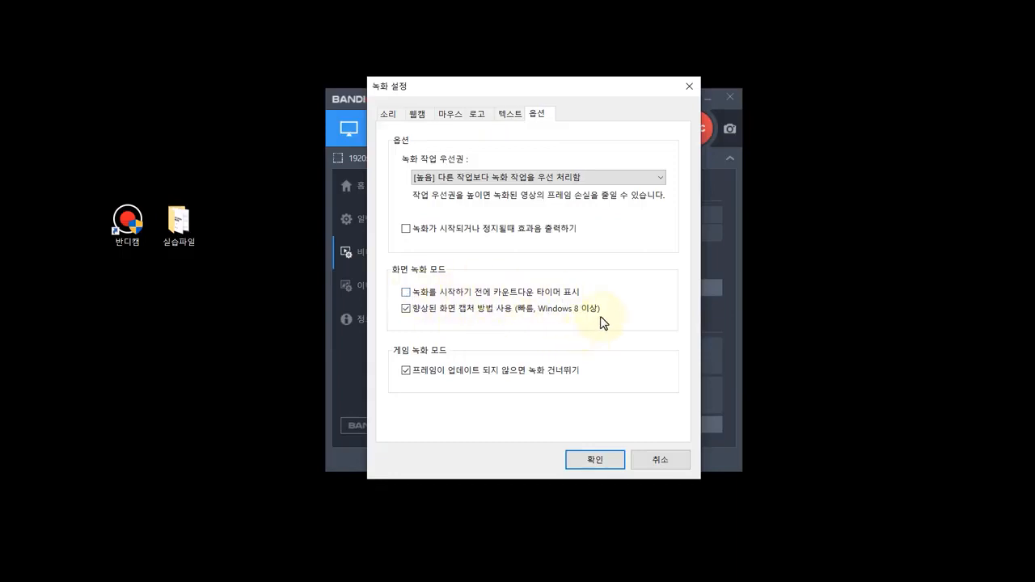
left_click(406, 293)
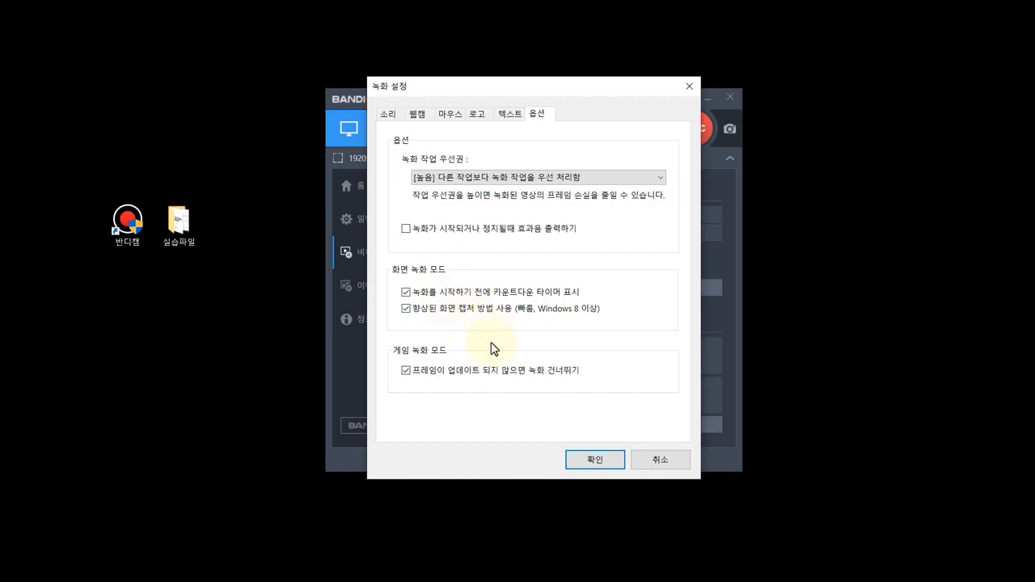
left_click(611, 462)
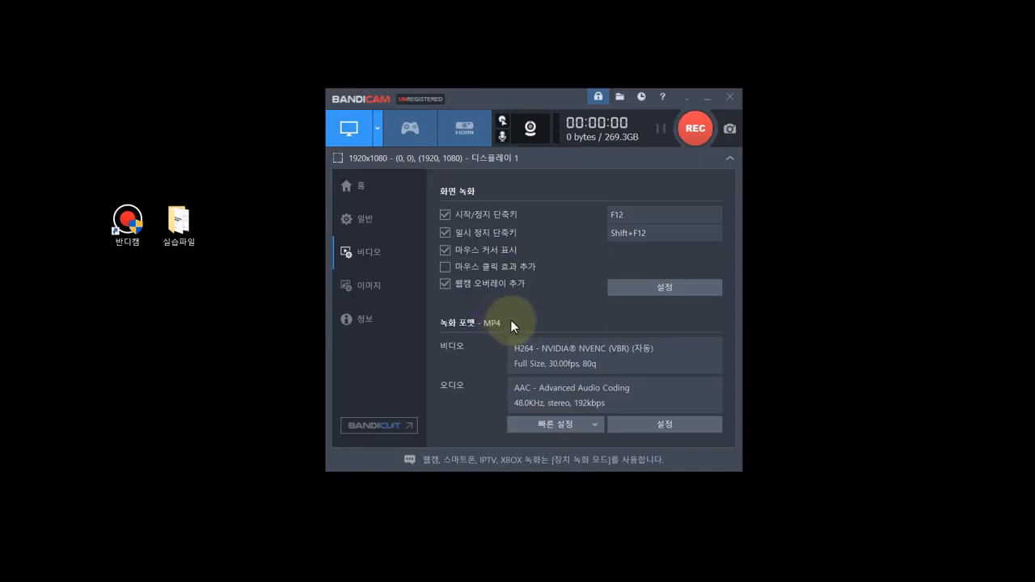
Step: Review the MP4 recording format's video and audio settings and confirm them
left_click(674, 426)
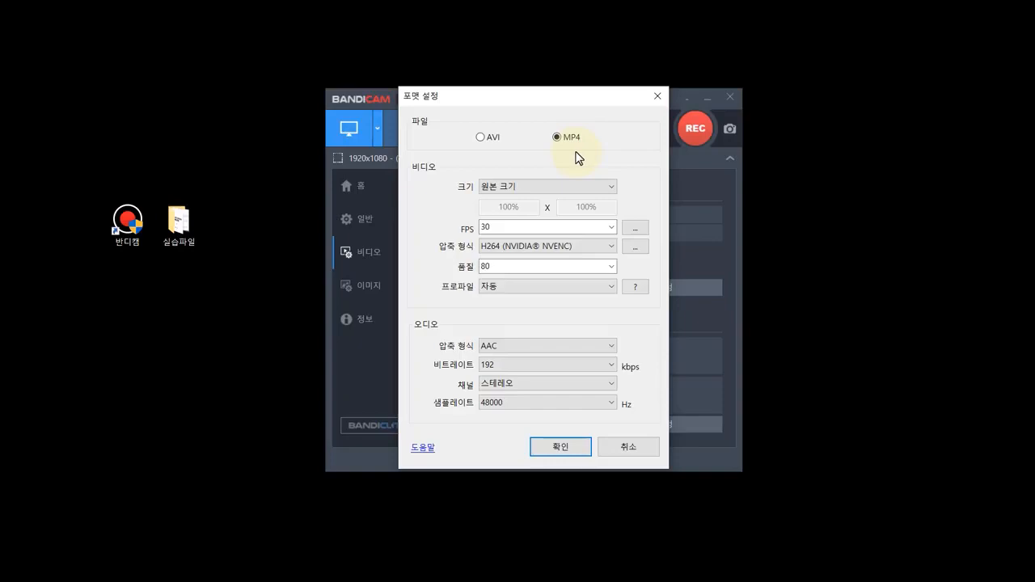
left_click(573, 448)
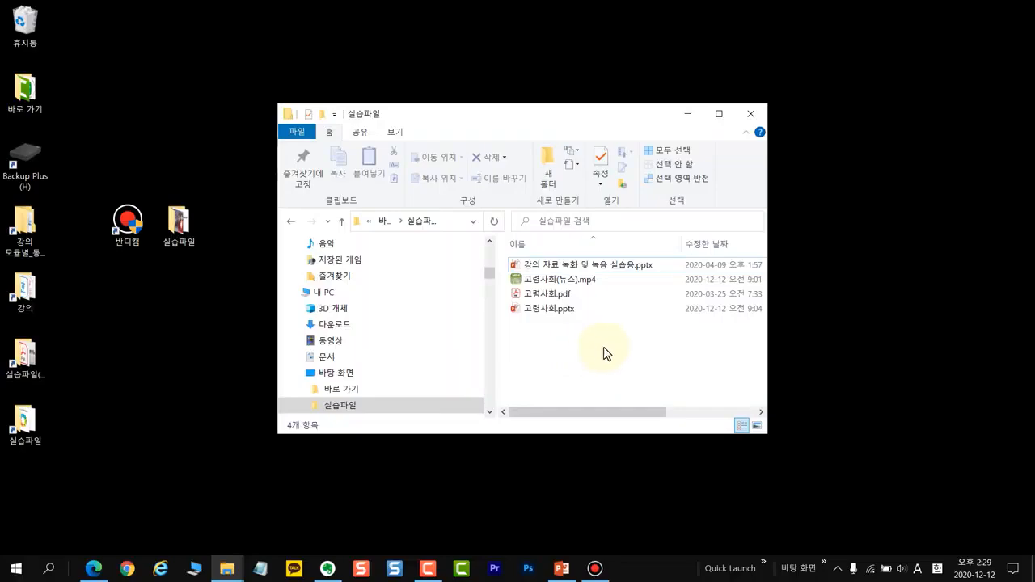
Step: Open the presentation 고령사회.pptx from the 실습파일 folder in PowerPoint
mouse_move(544, 312)
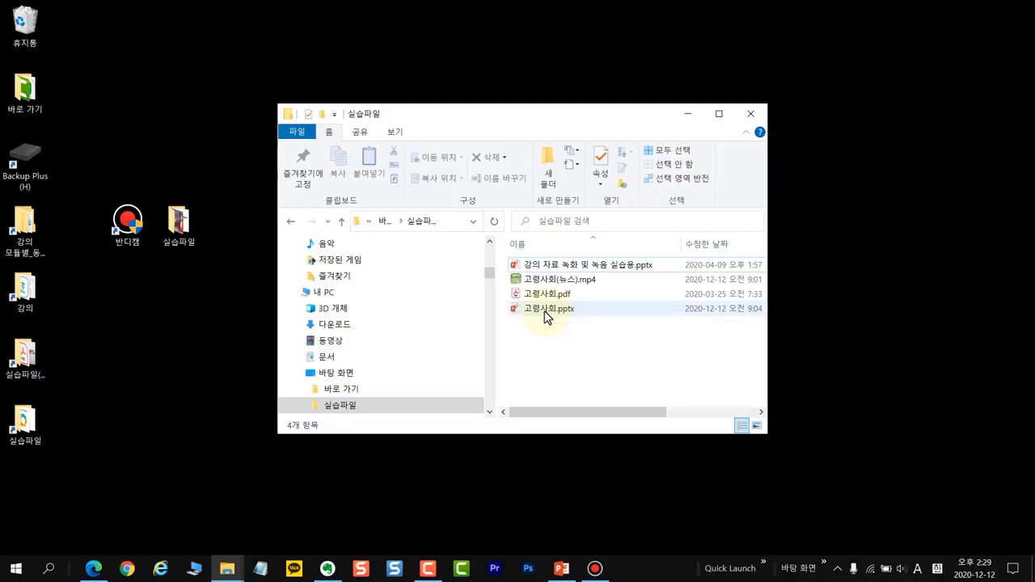
double_click(544, 311)
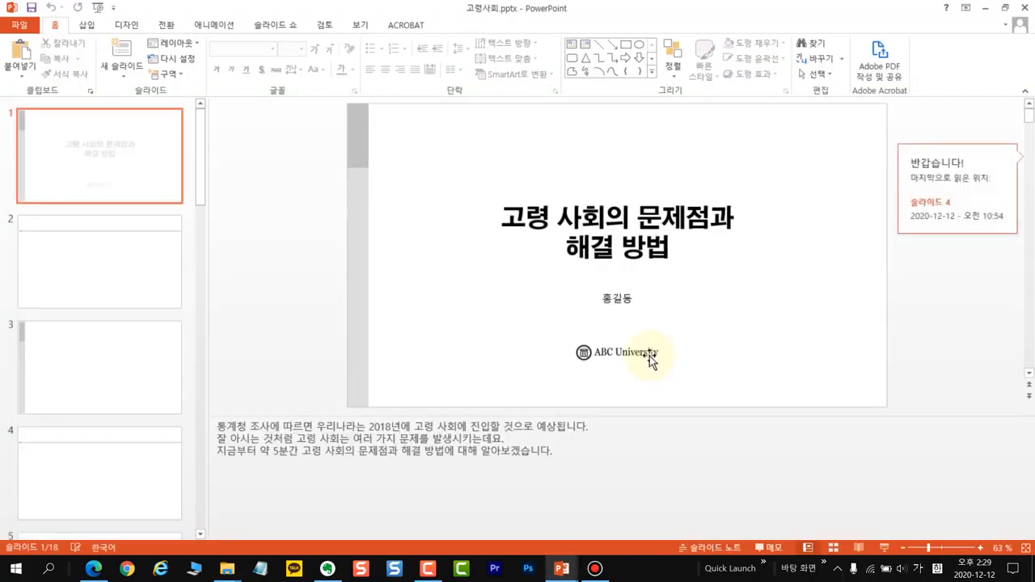